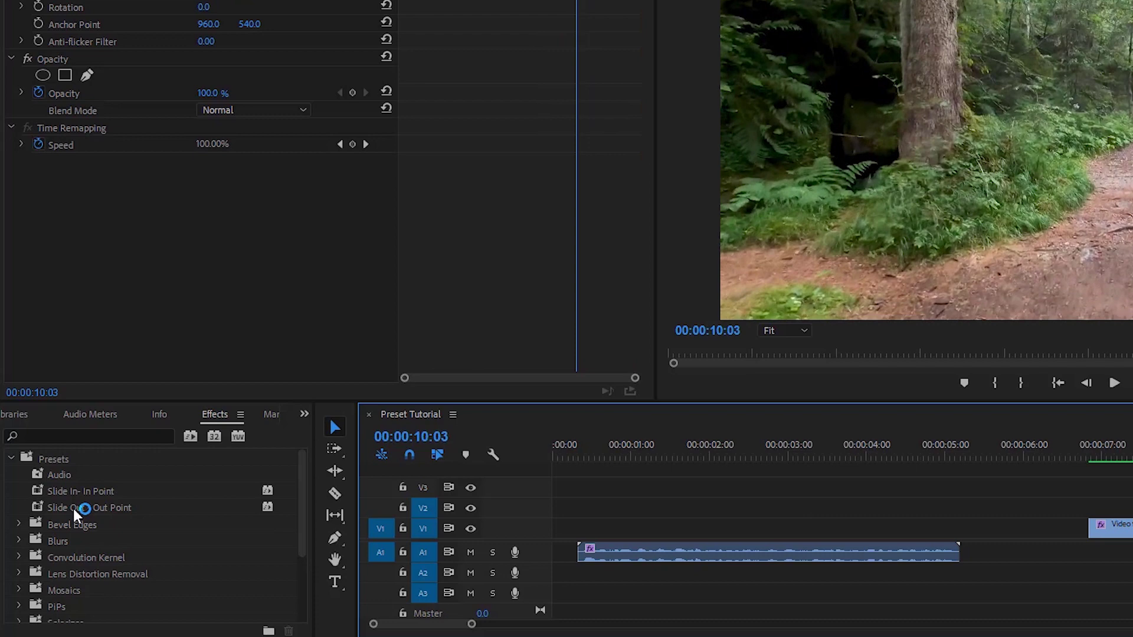
# Step: Drag the Slide Out - Out Point preset from Presets onto the video clip in the timeline
pyautogui.moveTo(73, 509); pyautogui.dragTo(1132, 506)
pyautogui.moveTo(976, 505); pyautogui.dragTo(976, 506)
pyautogui.moveTo(977, 505); pyautogui.dragTo(977, 506)
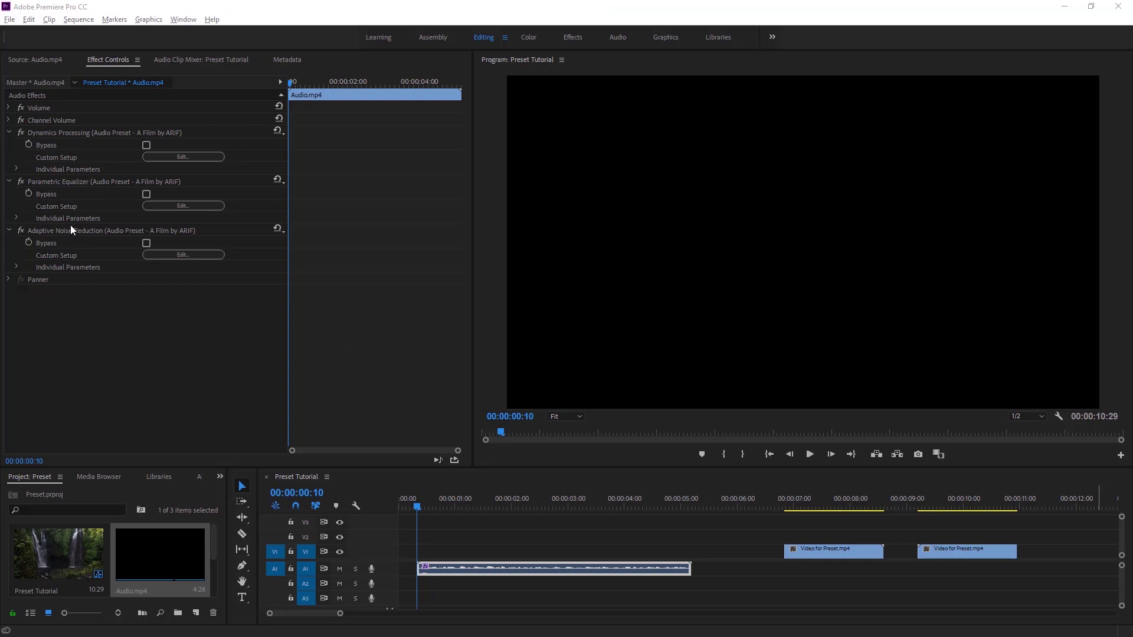
# Step: Select Dynamics Processing, Parametric Equalizer and Adaptive Noise Reduction together and save them as preset 'Audio'
pyautogui.click(66, 133)
pyautogui.keyDown('ctrl'); pyautogui.click(62, 181); pyautogui.keyUp('ctrl')
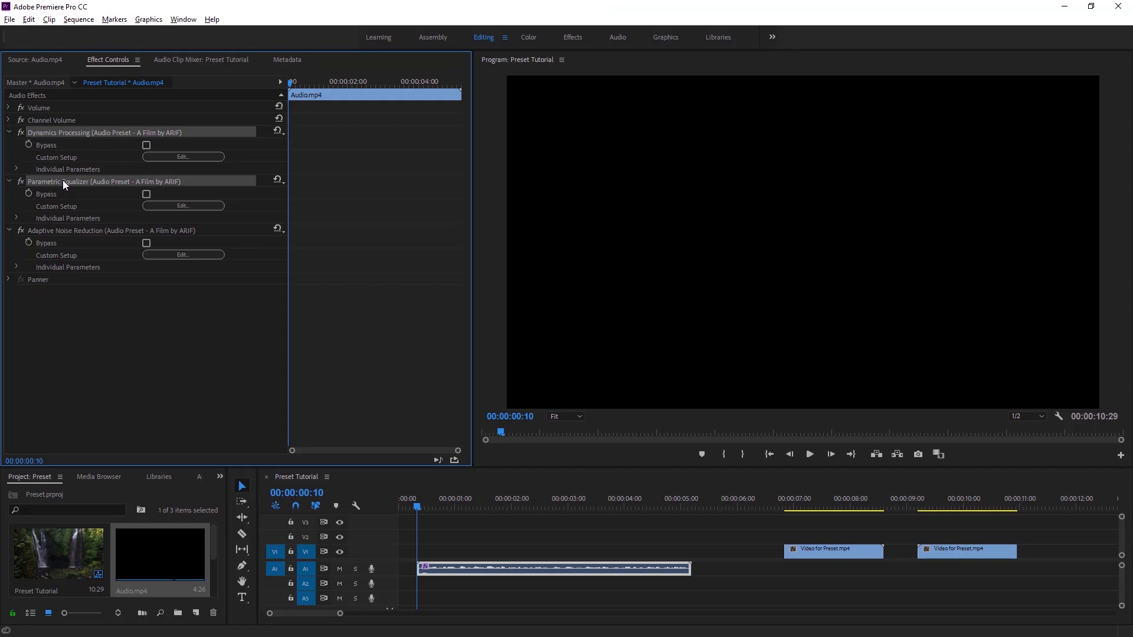
pyautogui.keyDown('ctrl'); pyautogui.click(71, 230); pyautogui.keyUp('ctrl')
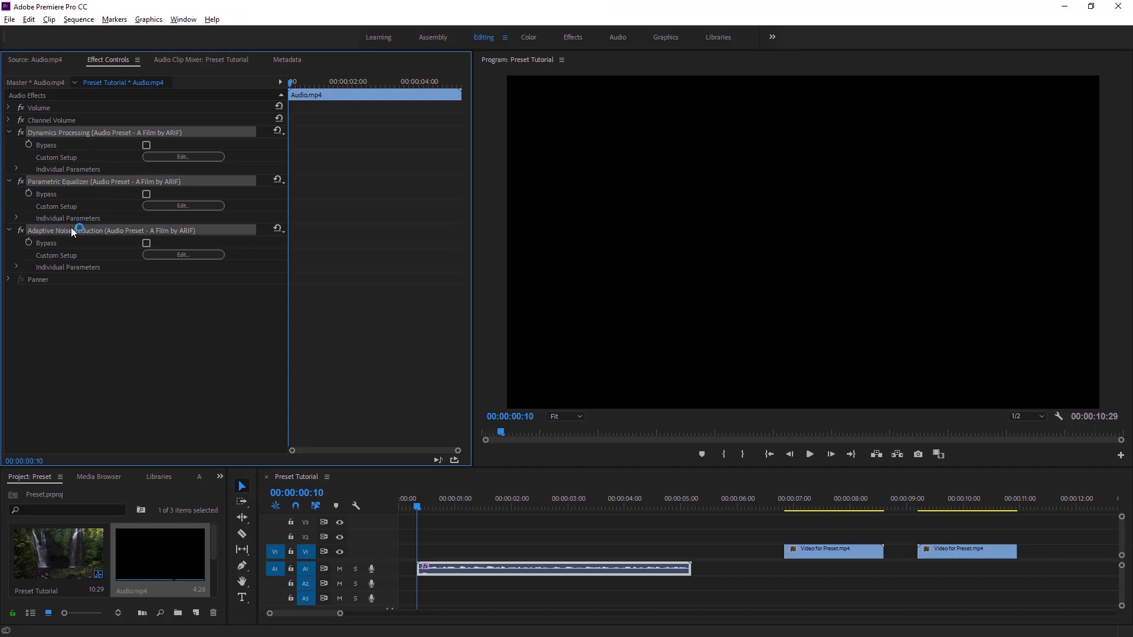
pyautogui.rightClick(67, 180)
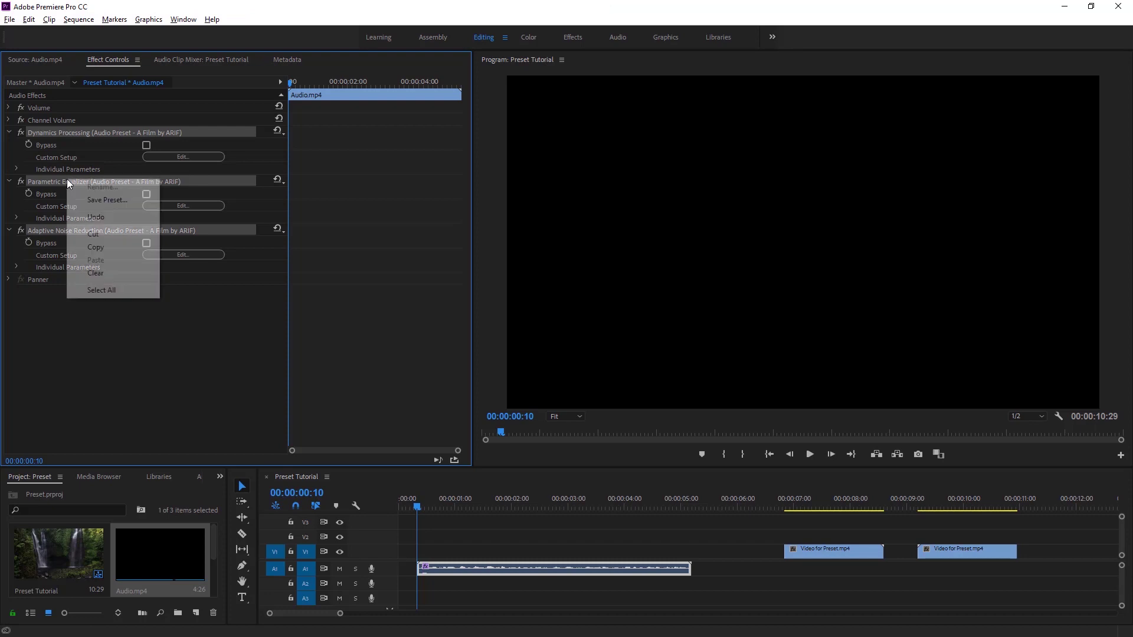
pyautogui.click(92, 199)
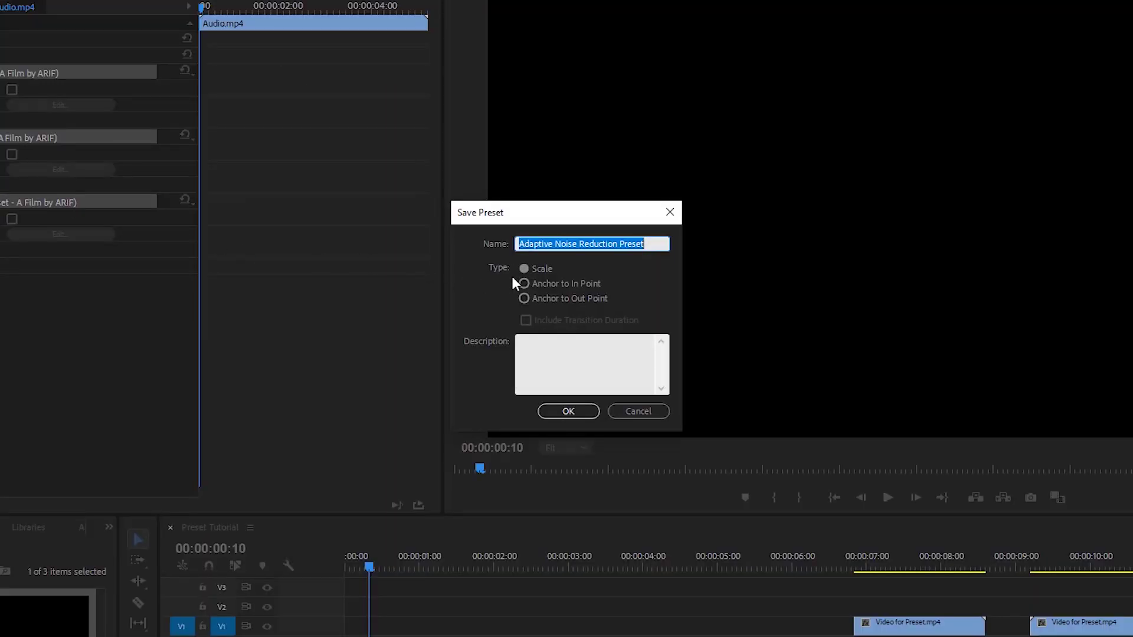
pyautogui.press('BackSpace')
pyautogui.write('Audio')
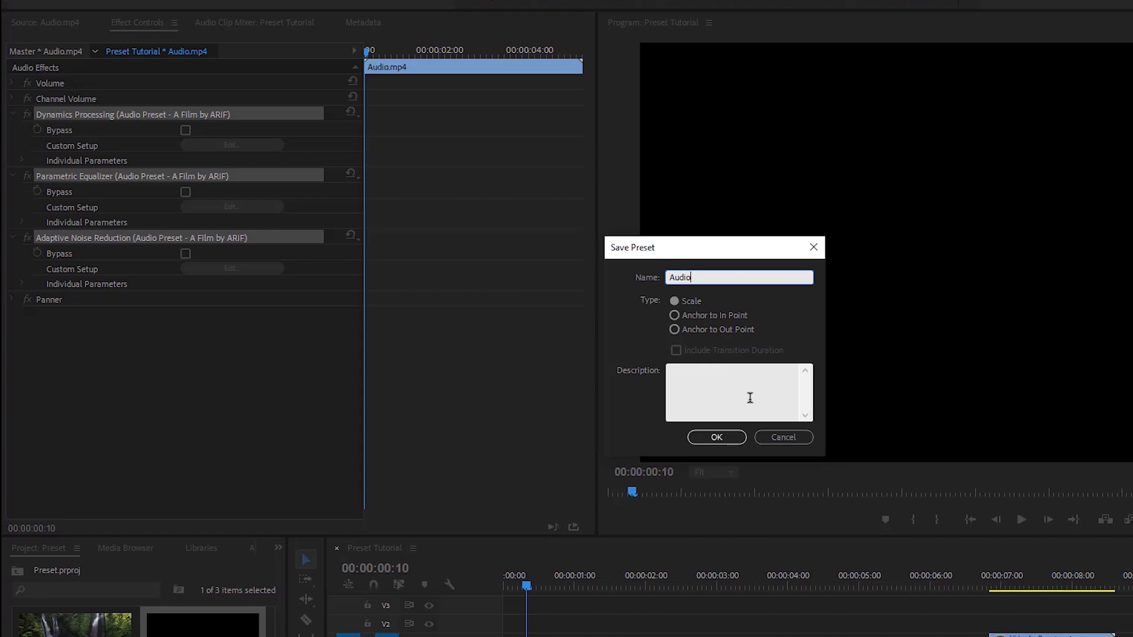
pyautogui.click(727, 436)
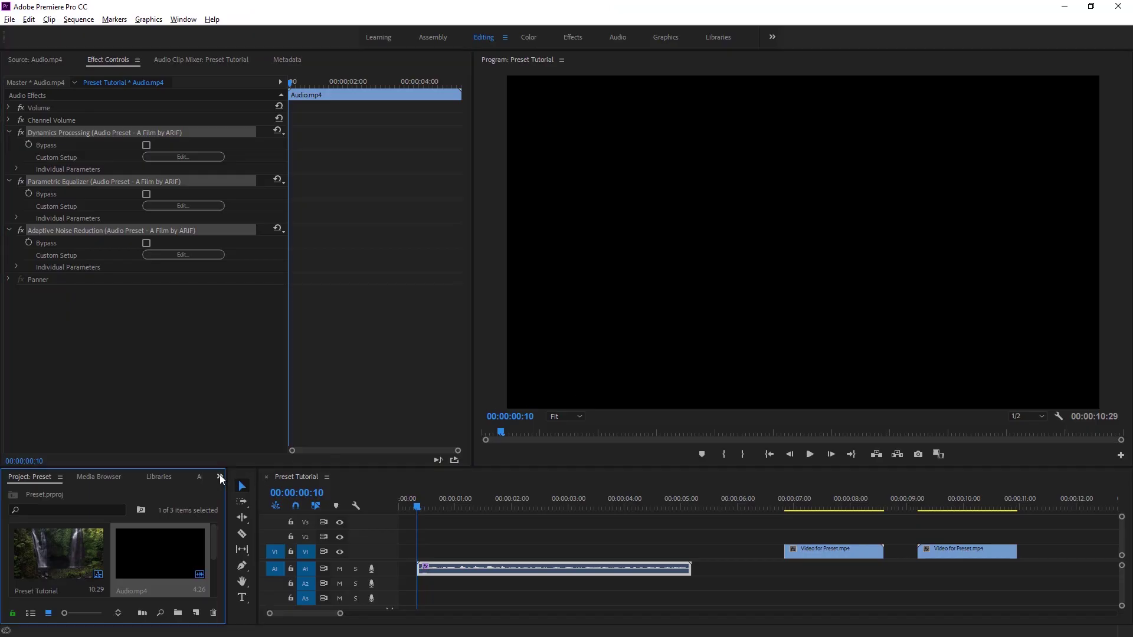
# Step: Switch to the Effects panel, expand Presets, and remove the clip's three audio effects
pyautogui.click(220, 476)
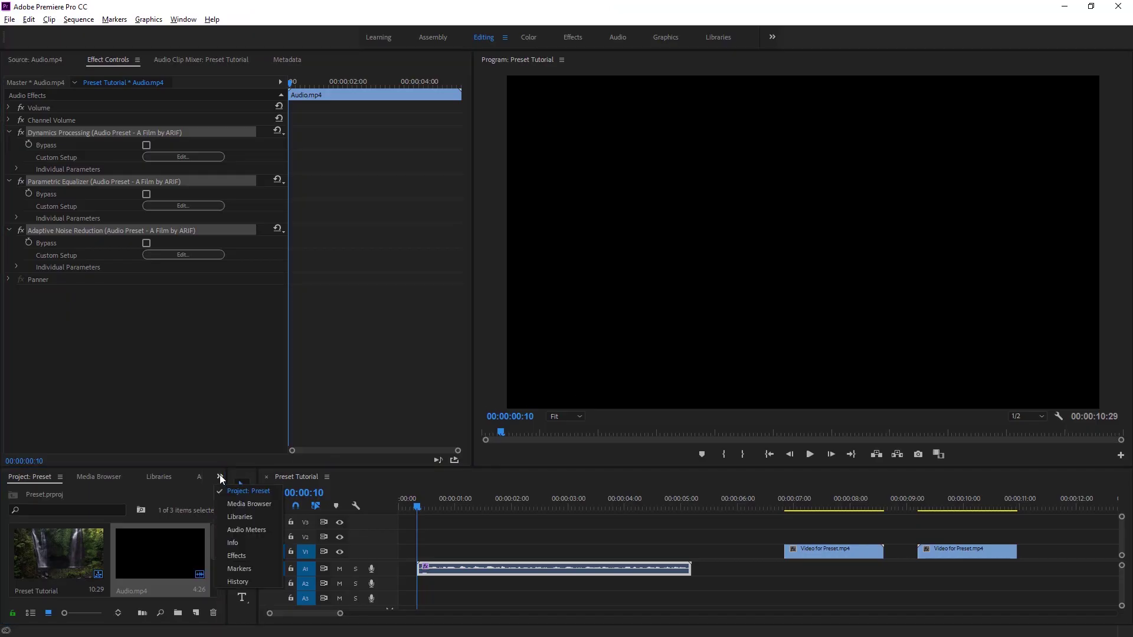
pyautogui.click(231, 558)
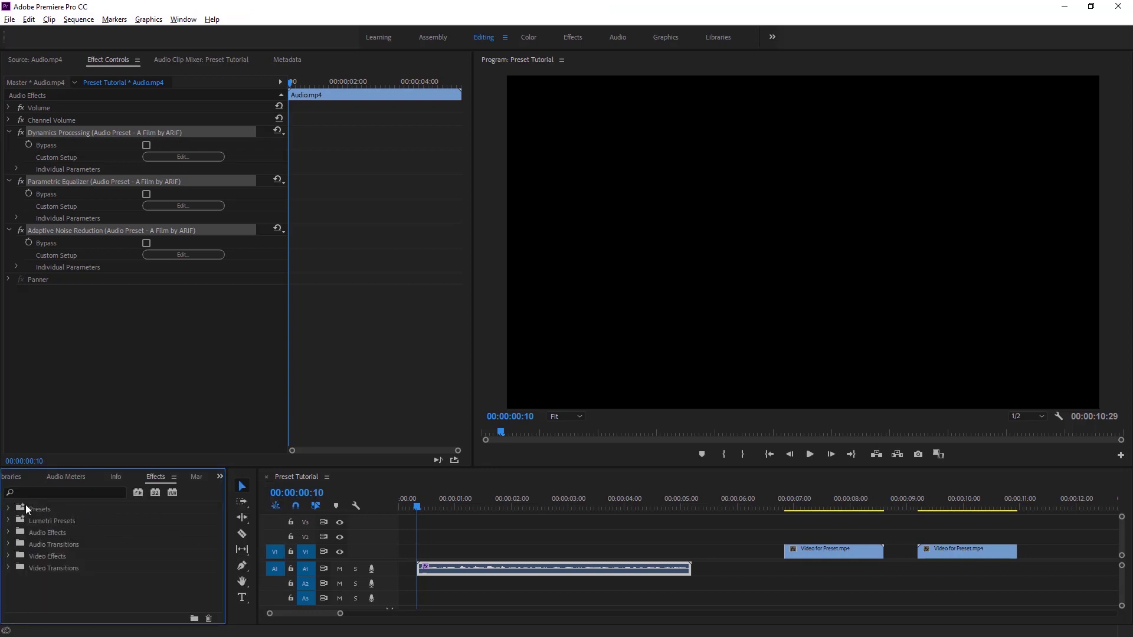
pyautogui.click(9, 508)
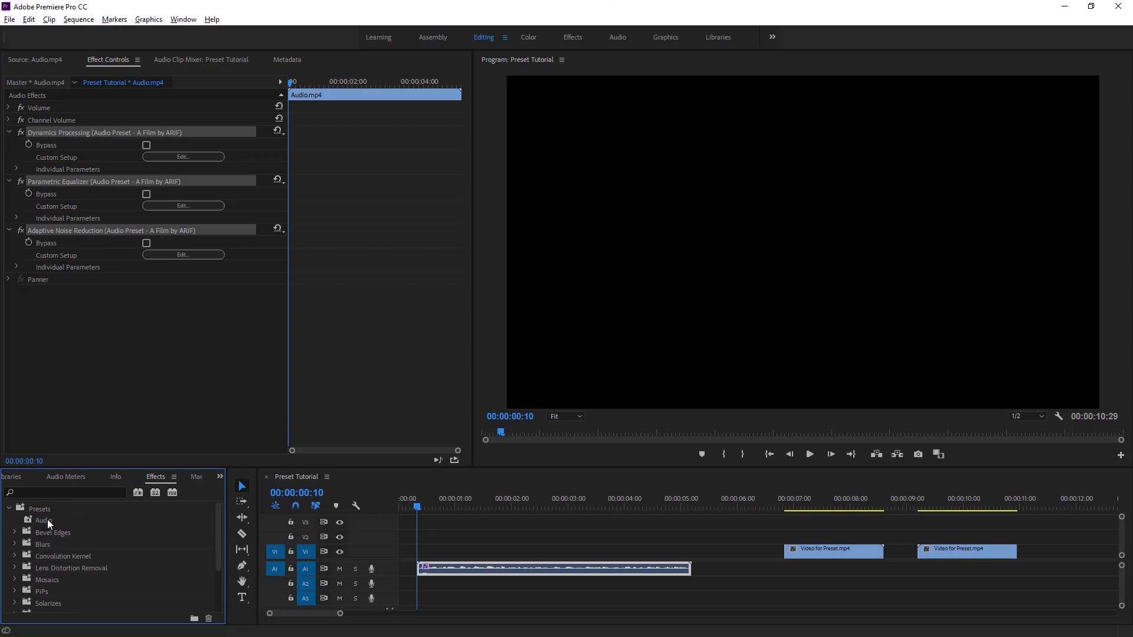
pyautogui.hotkey('ctrl', 'z')
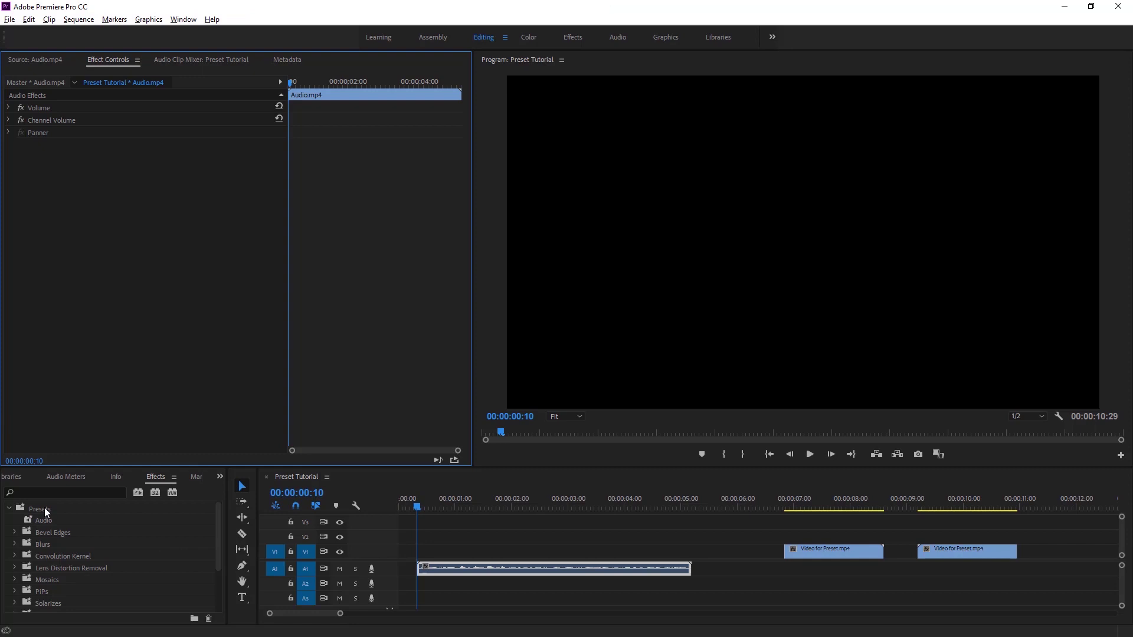
# Step: Apply the Audio preset to the A1 clip and play it back from the start
pyautogui.moveTo(117, 524); pyautogui.dragTo(456, 569)
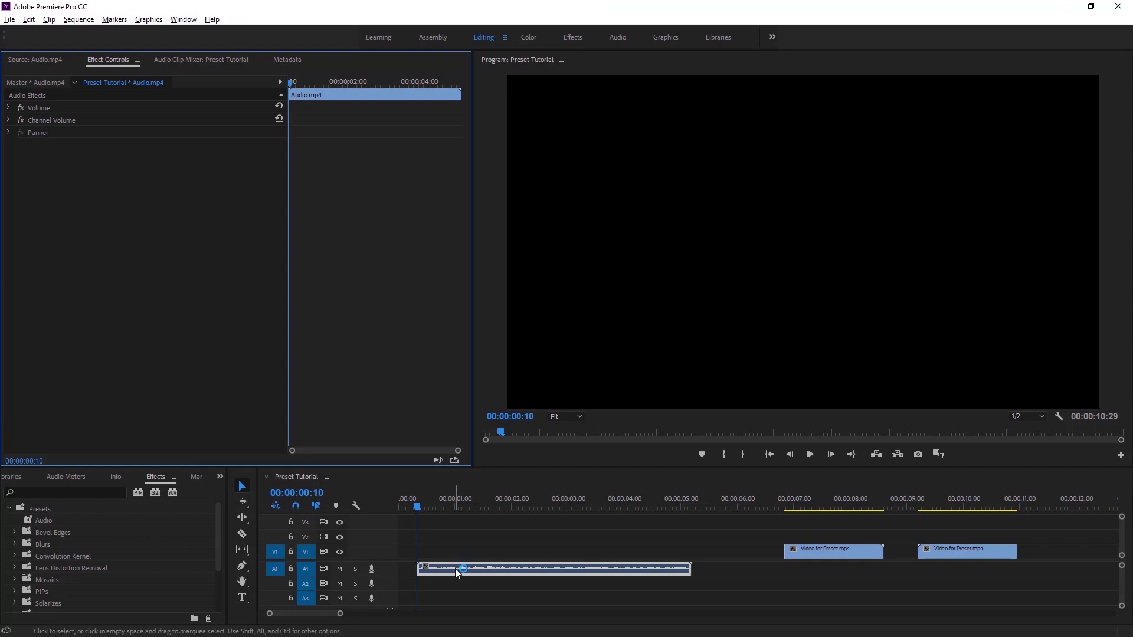
pyautogui.press('space')
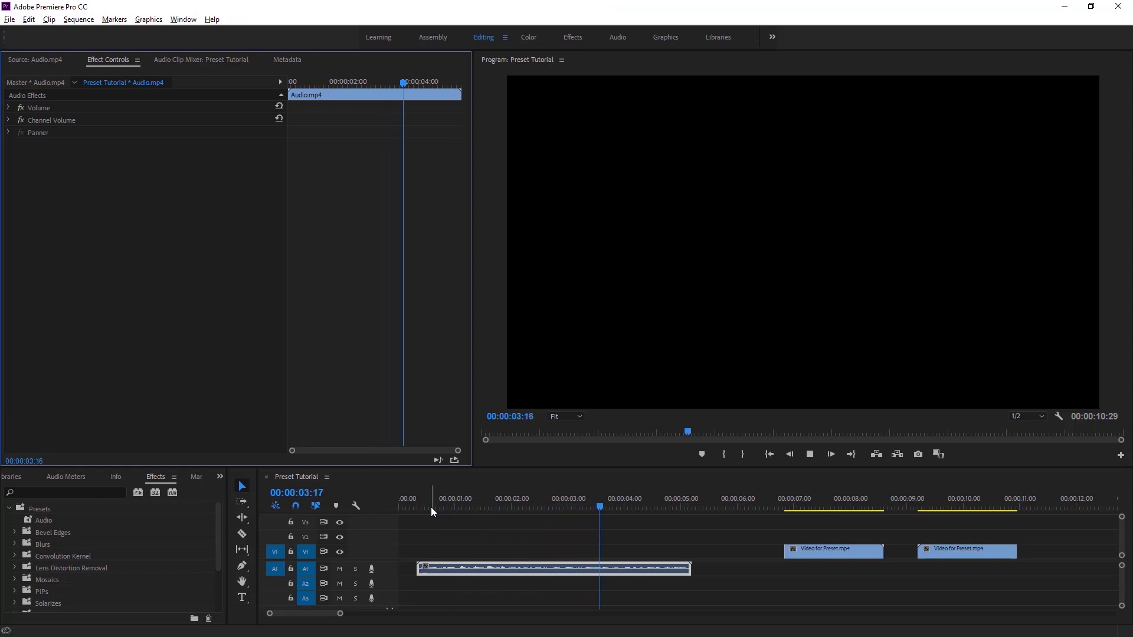
pyautogui.press('space')
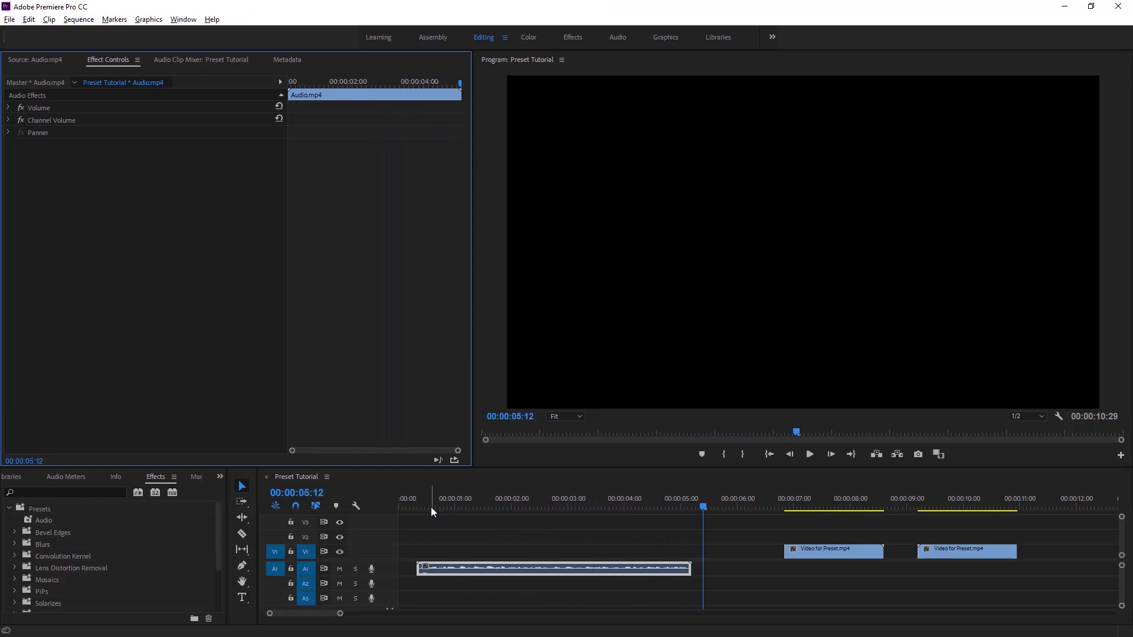
pyautogui.moveTo(38, 522); pyautogui.dragTo(423, 569)
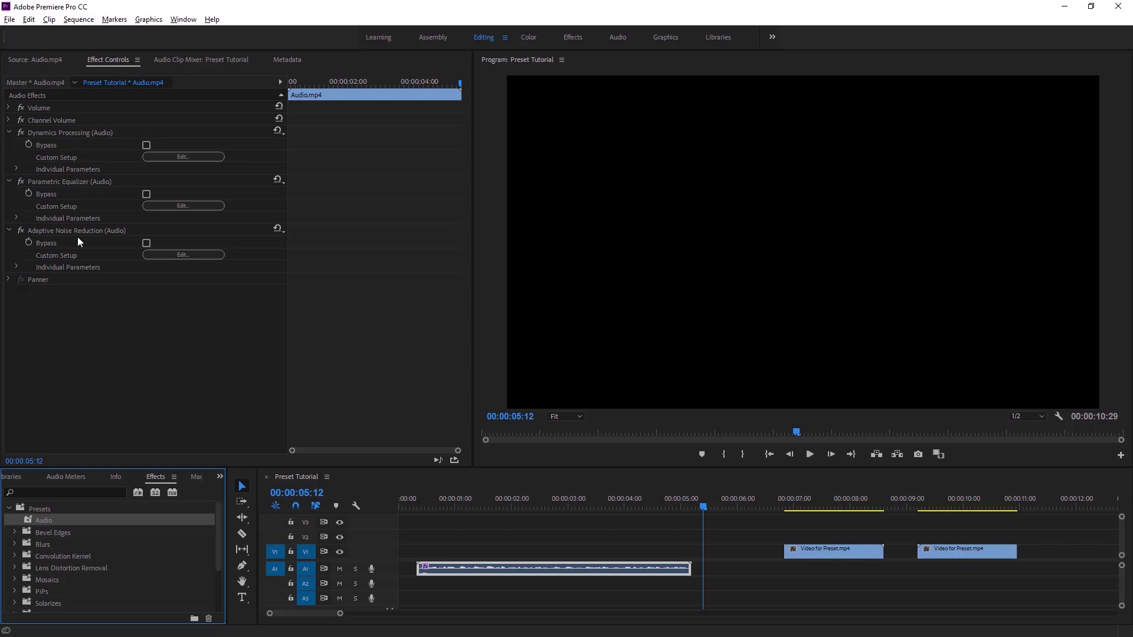
pyautogui.click(419, 505)
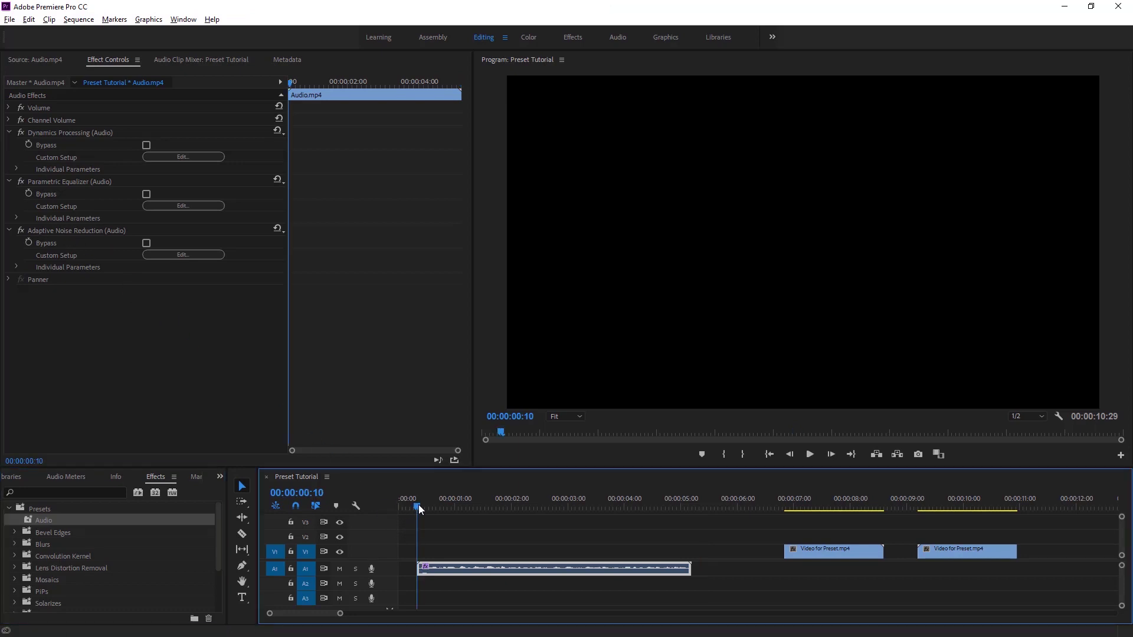
# Step: Scrub the slide-in through the Position keyframes (2999 to 960) to 00:00:07:03 and select Transform
pyautogui.press('space')
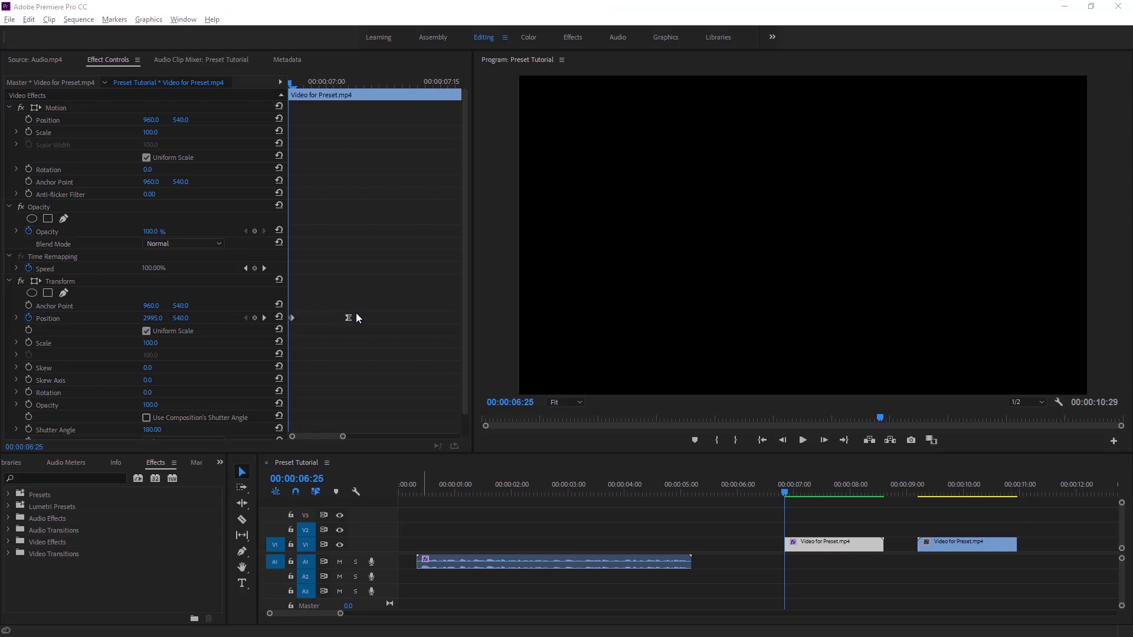
pyautogui.click(303, 83)
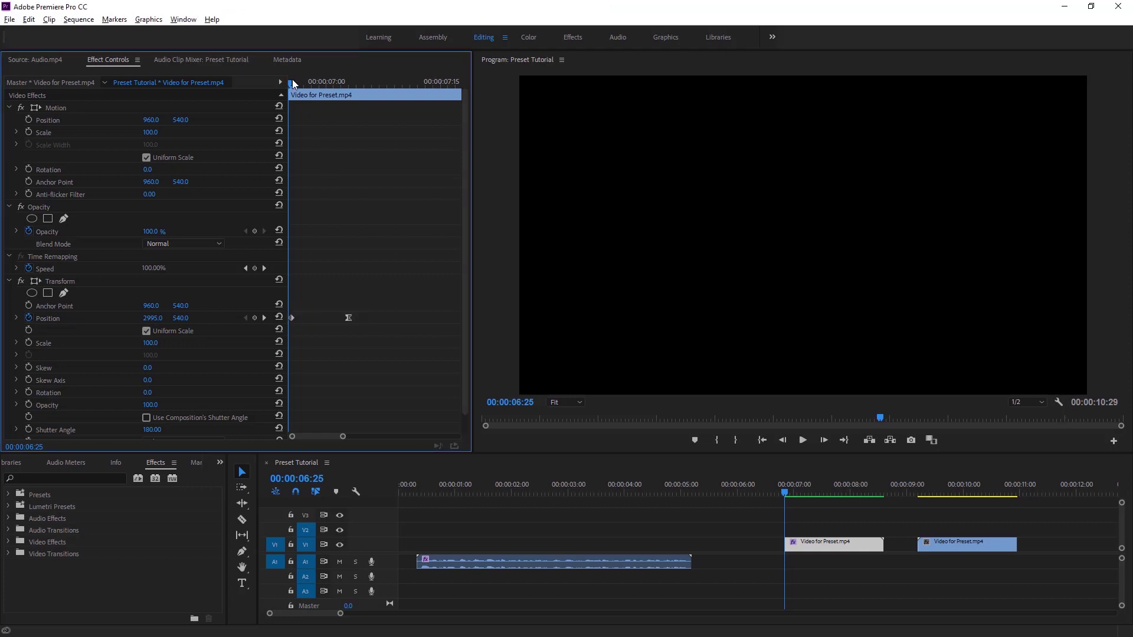
pyautogui.moveTo(302, 81)
pyautogui.mouseDown()
pyautogui.moveTo(352, 96)
pyautogui.moveTo(294, 105)
pyautogui.moveTo(352, 111)
pyautogui.mouseUp()
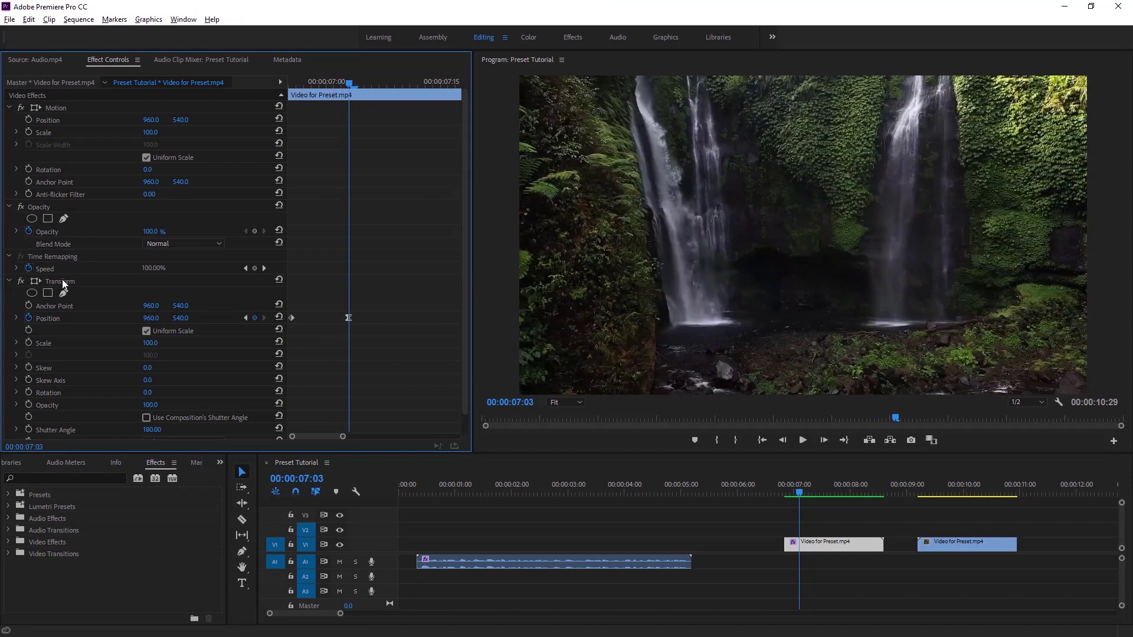
pyautogui.click(58, 282)
# Step: Save the Transform effect as a preset, entering the name 'Slide In- In Point'
pyautogui.rightClick(63, 281)
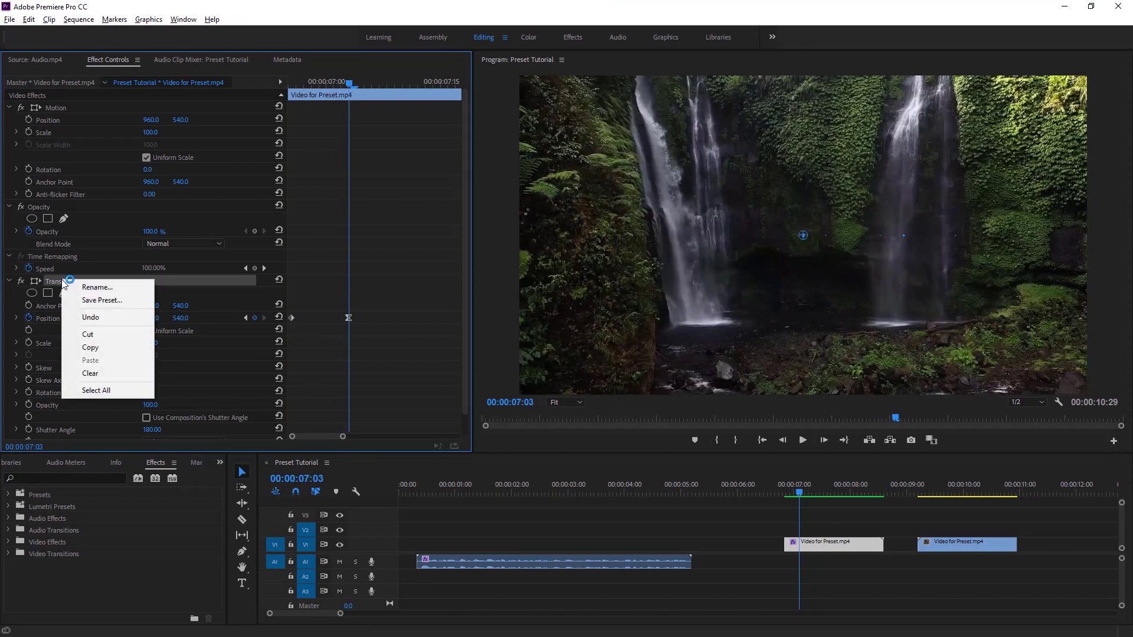
pyautogui.click(88, 301)
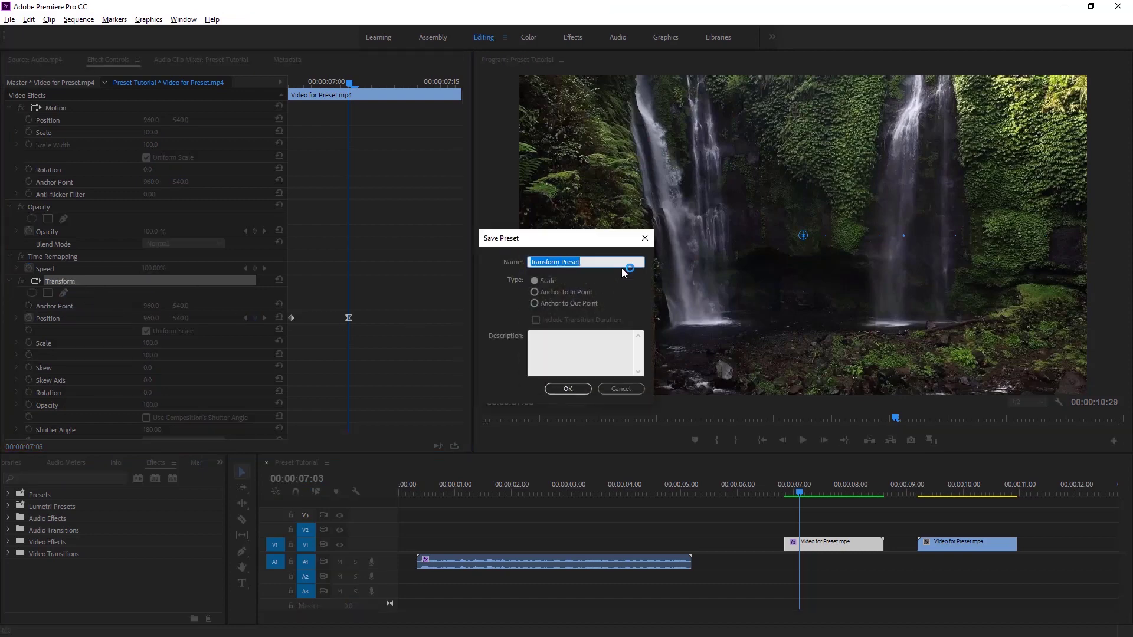
pyautogui.write('Slide In')
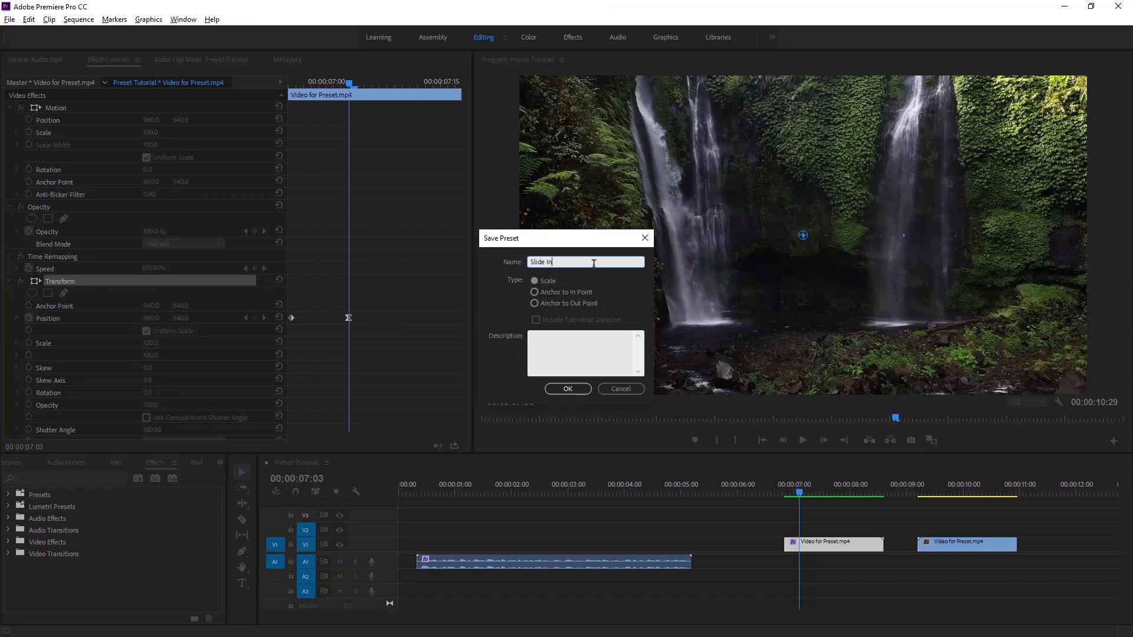
pyautogui.write('- In Point')
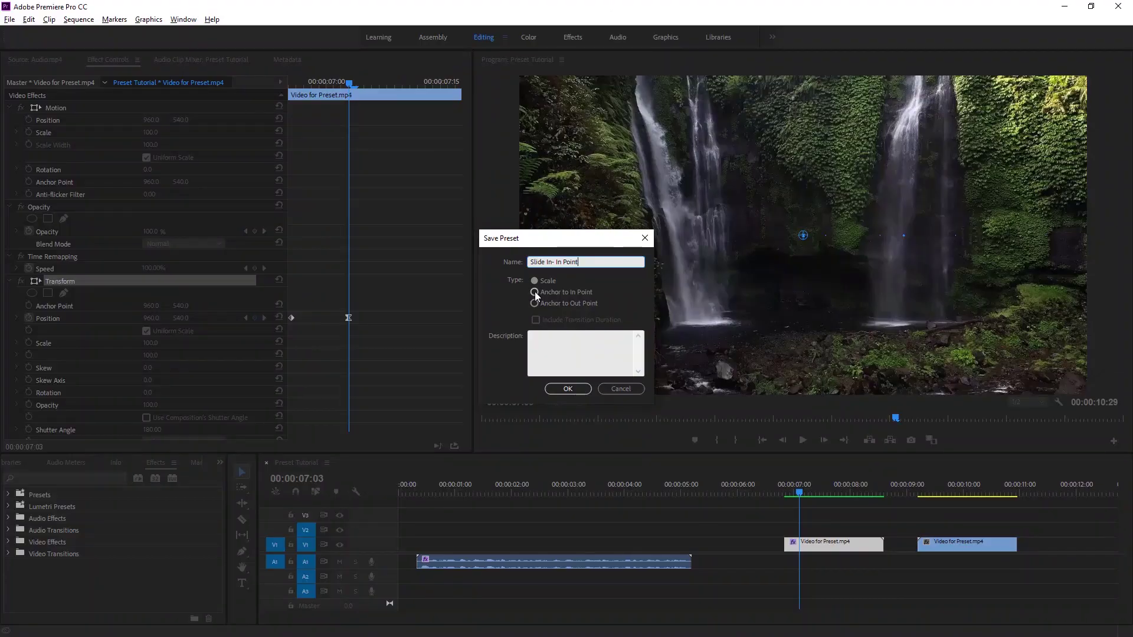
# Step: Set the preset type to Anchor to In Point
pyautogui.click(535, 291)
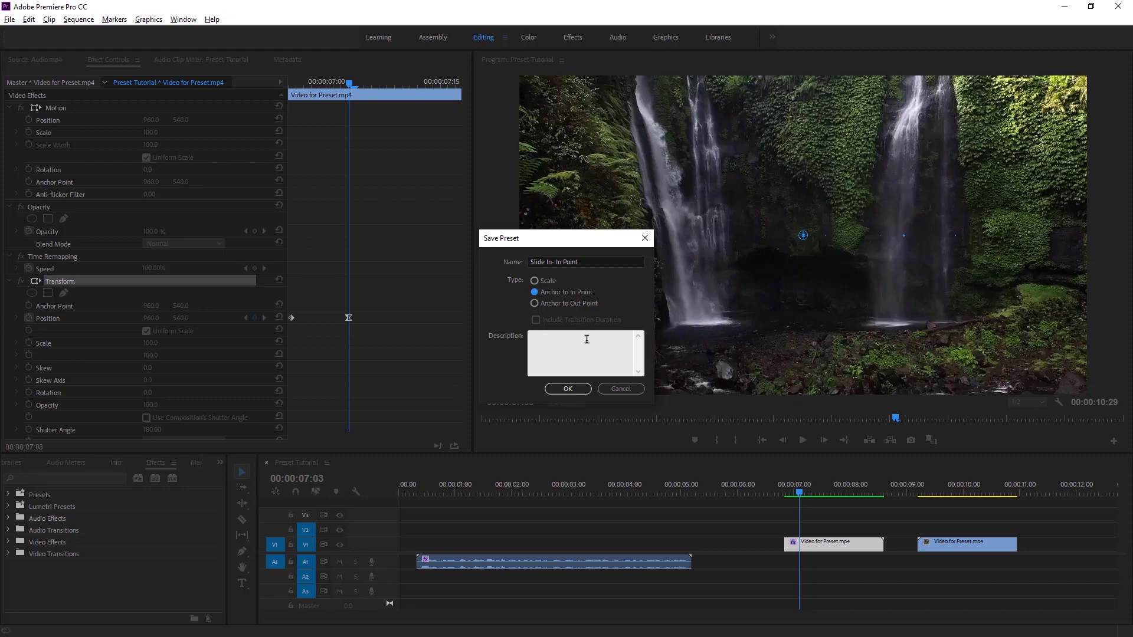
# Step: Confirm the Slide In- In Point preset and check it is listed under Presets beside Audio
pyautogui.click(570, 390)
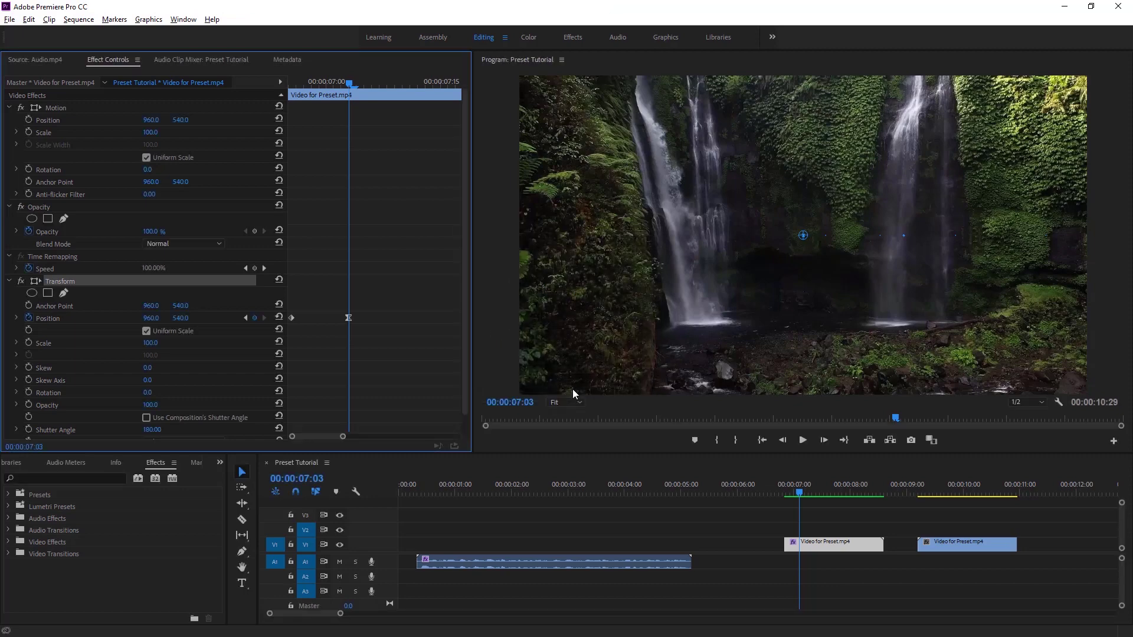
pyautogui.click(9, 495)
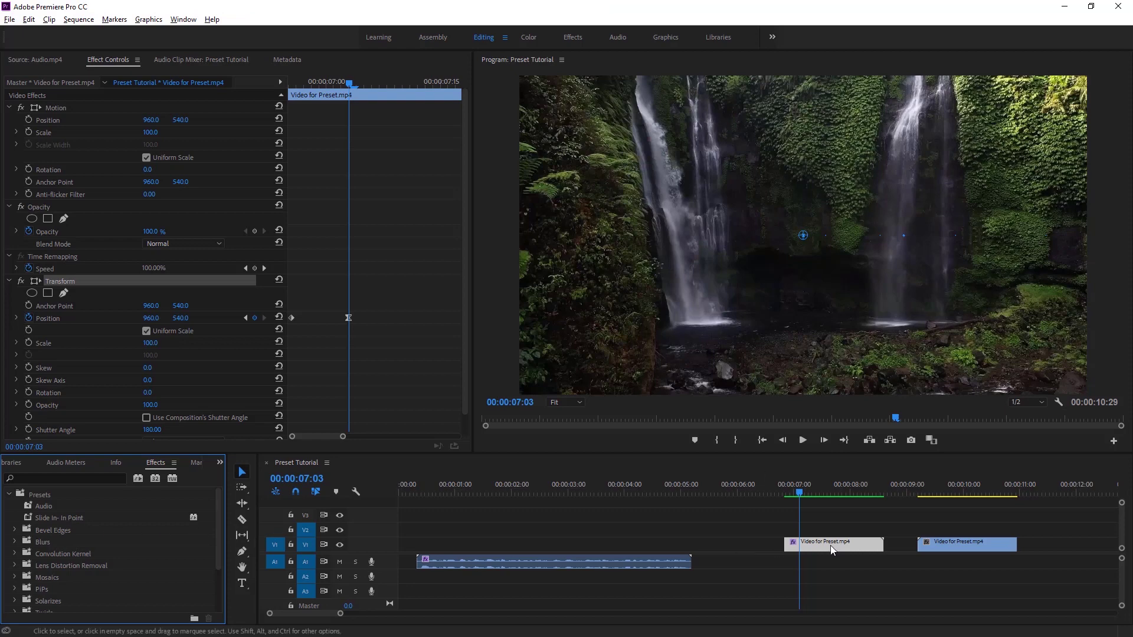
# Step: Move the forest clip onto V2 over the waterfall clip's end and apply Slide In- In Point to it
pyautogui.moveTo(915, 491); pyautogui.dragTo(1017, 500)
pyautogui.moveTo(936, 542); pyautogui.dragTo(881, 529)
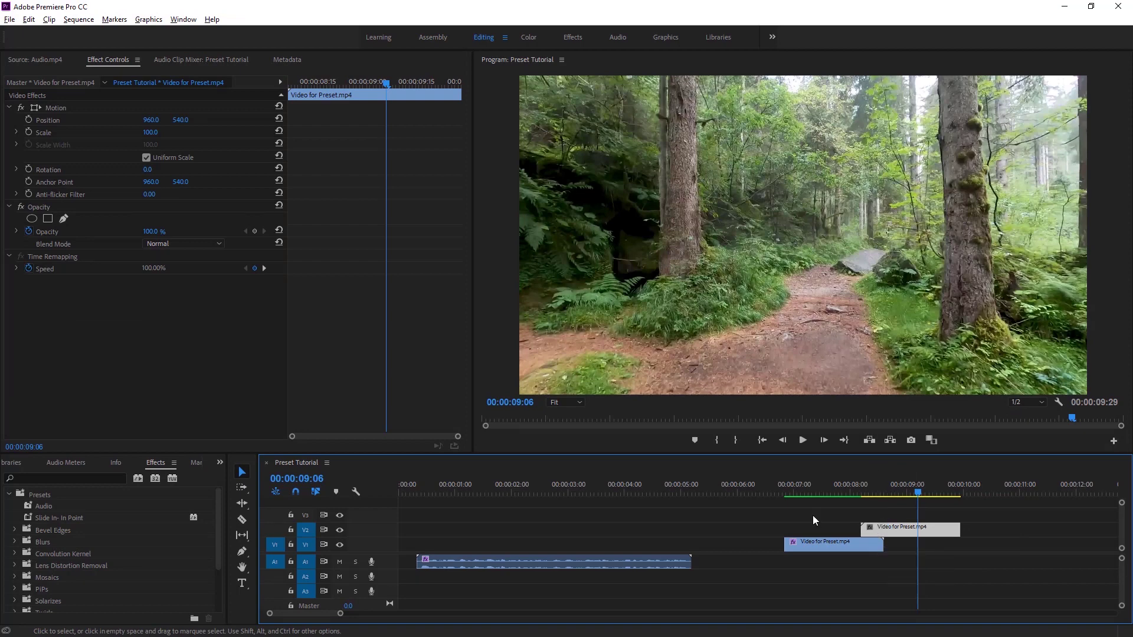
pyautogui.moveTo(52, 521); pyautogui.dragTo(872, 529)
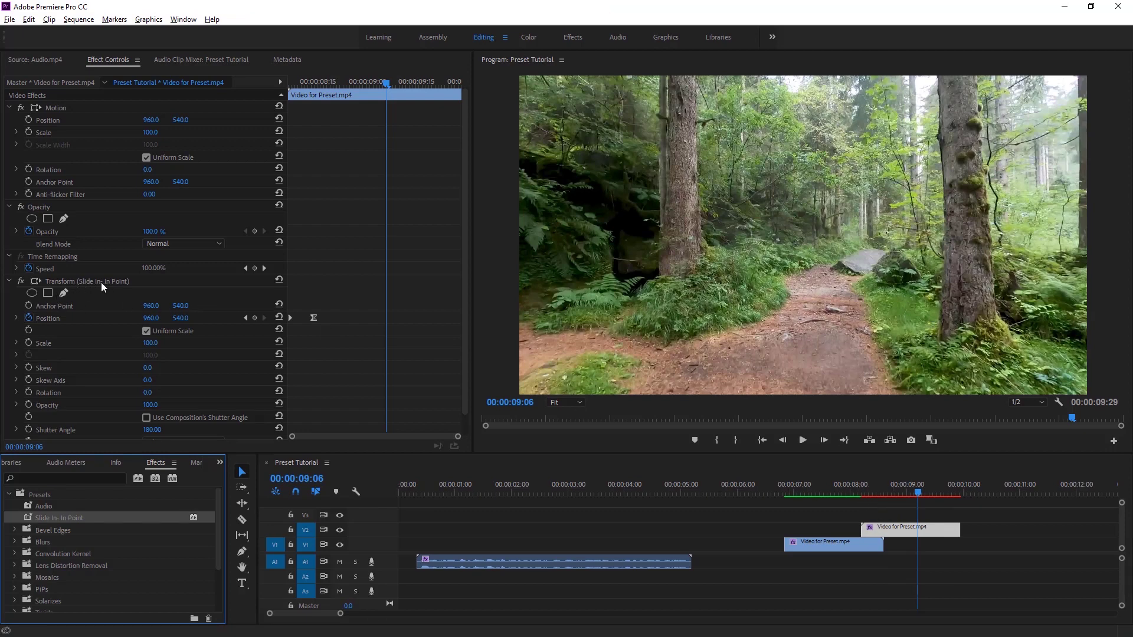
# Step: Play the forest clip's slide-in twice from just before it starts
pyautogui.click(860, 489)
pyautogui.press('space')
pyautogui.click(847, 489)
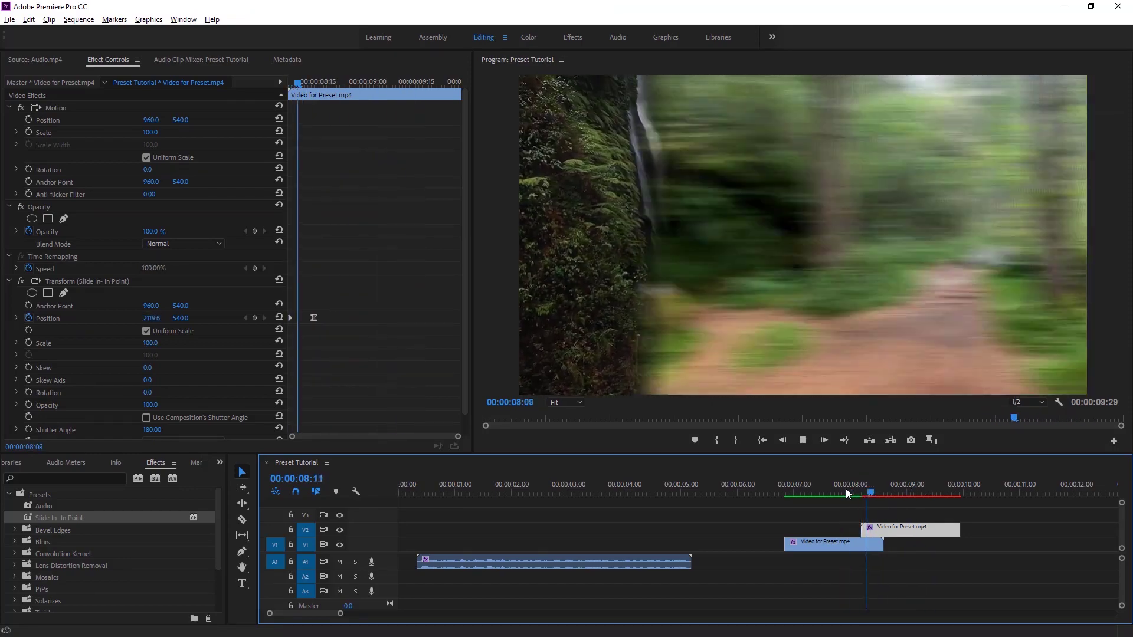
pyautogui.press('space')
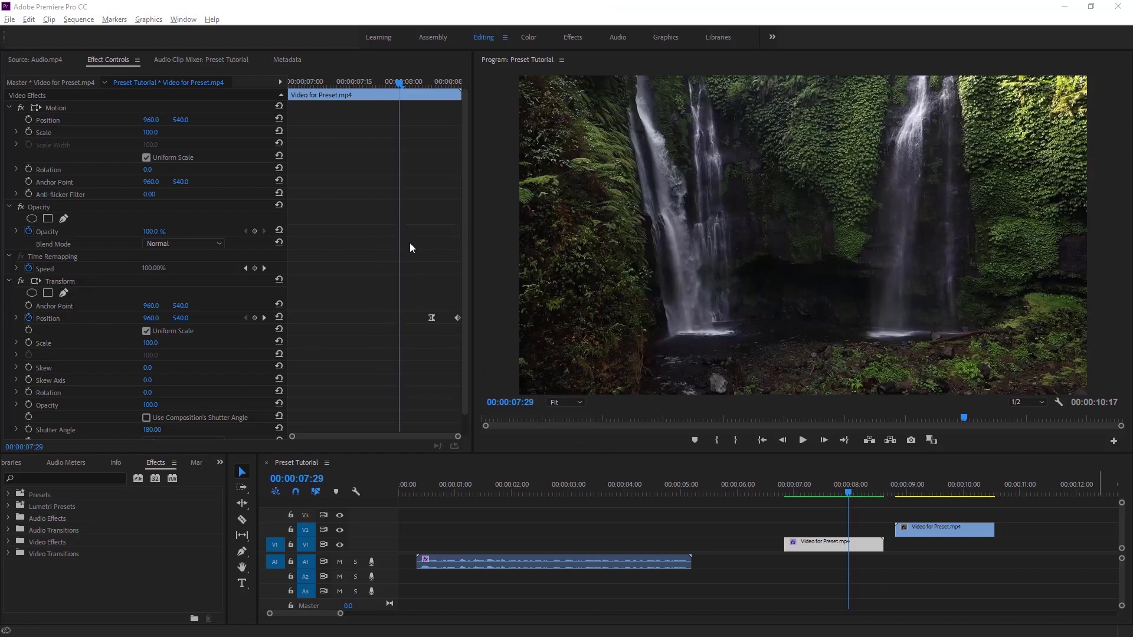
# Step: From the keyframed section, save Transform as 'Slide Out - Out Point' with Anchor to Out Point type
pyautogui.moveTo(399, 80); pyautogui.dragTo(425, 99)
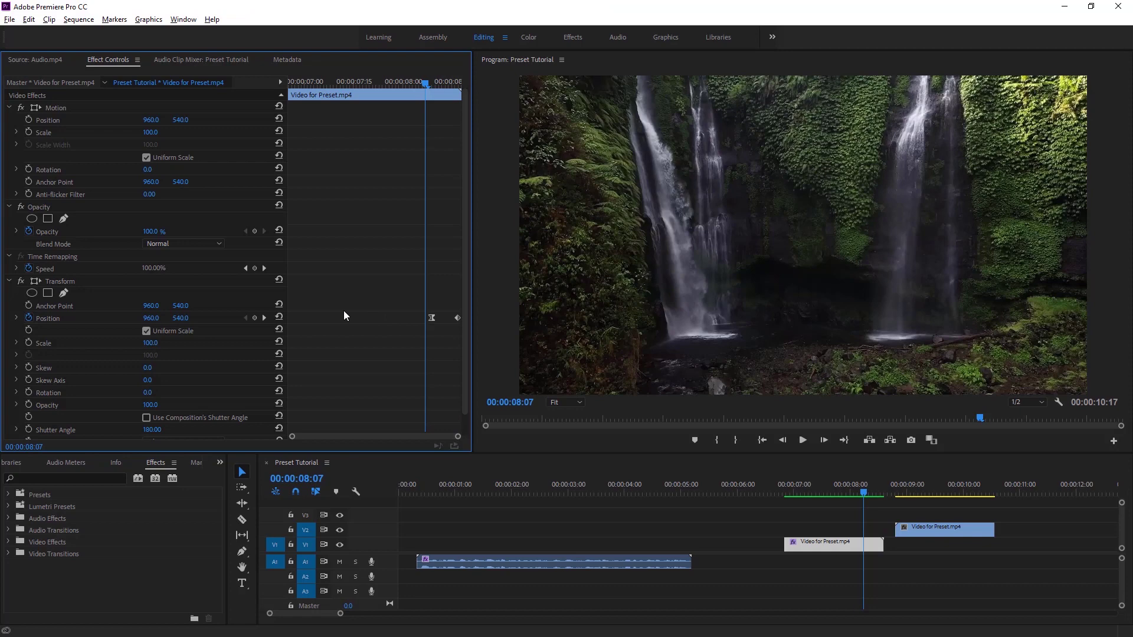
pyautogui.rightClick(60, 283)
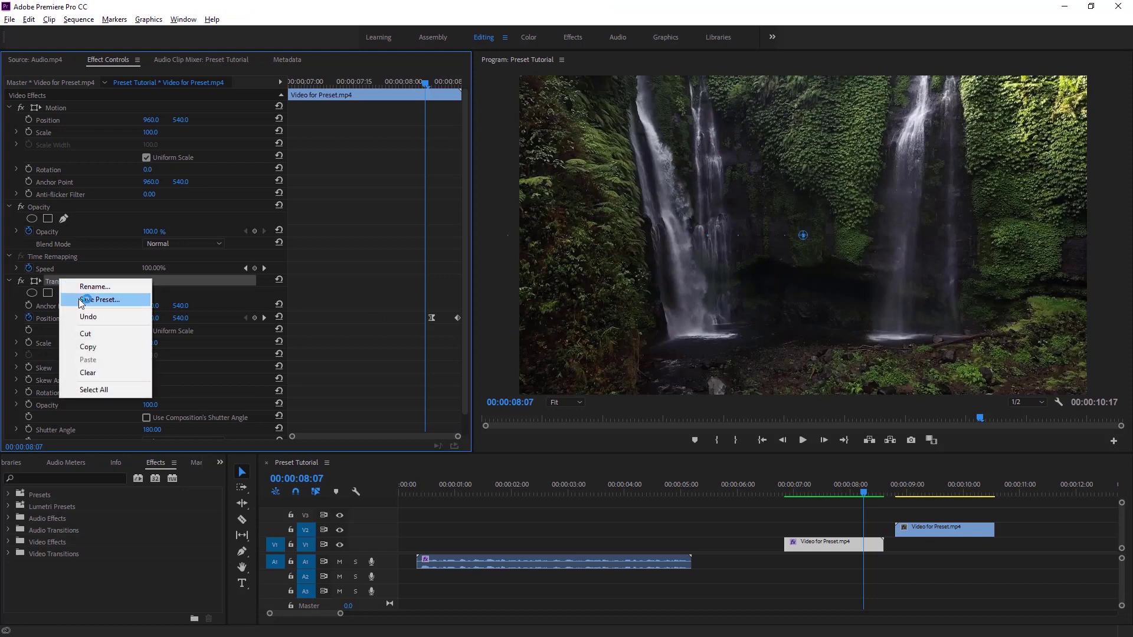
pyautogui.click(94, 300)
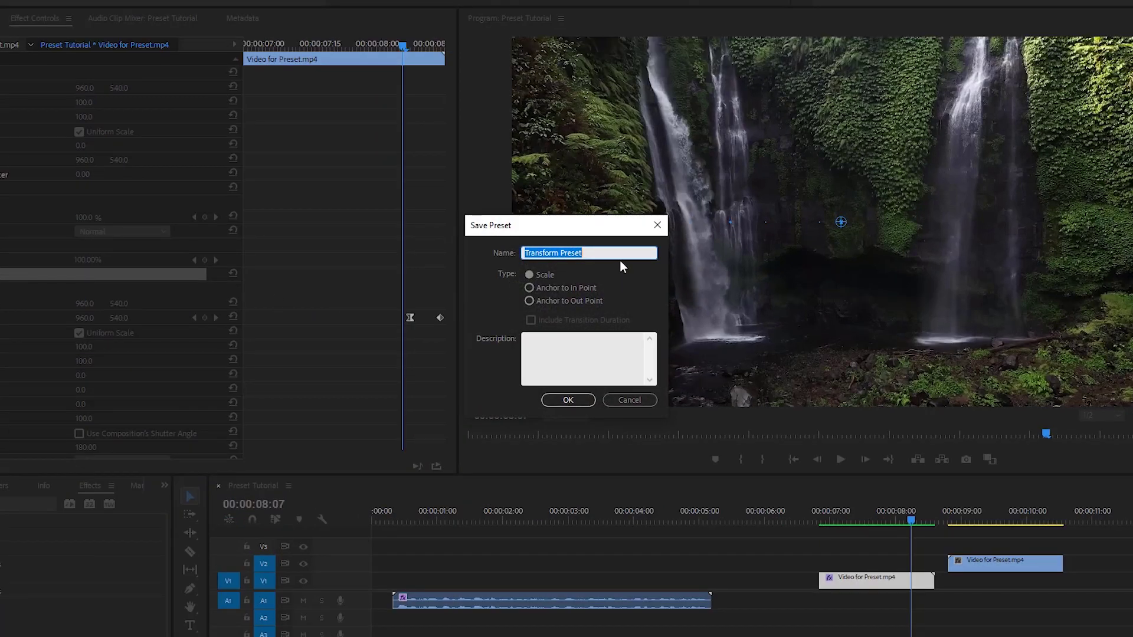
pyautogui.write('Slide Out - Out Point')
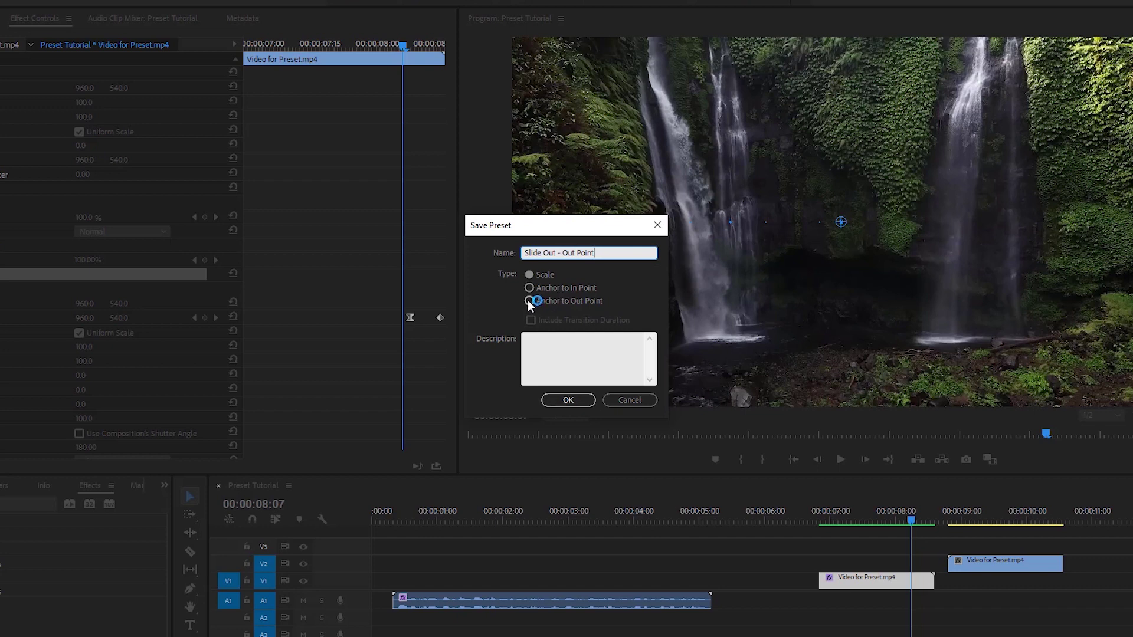
pyautogui.click(526, 299)
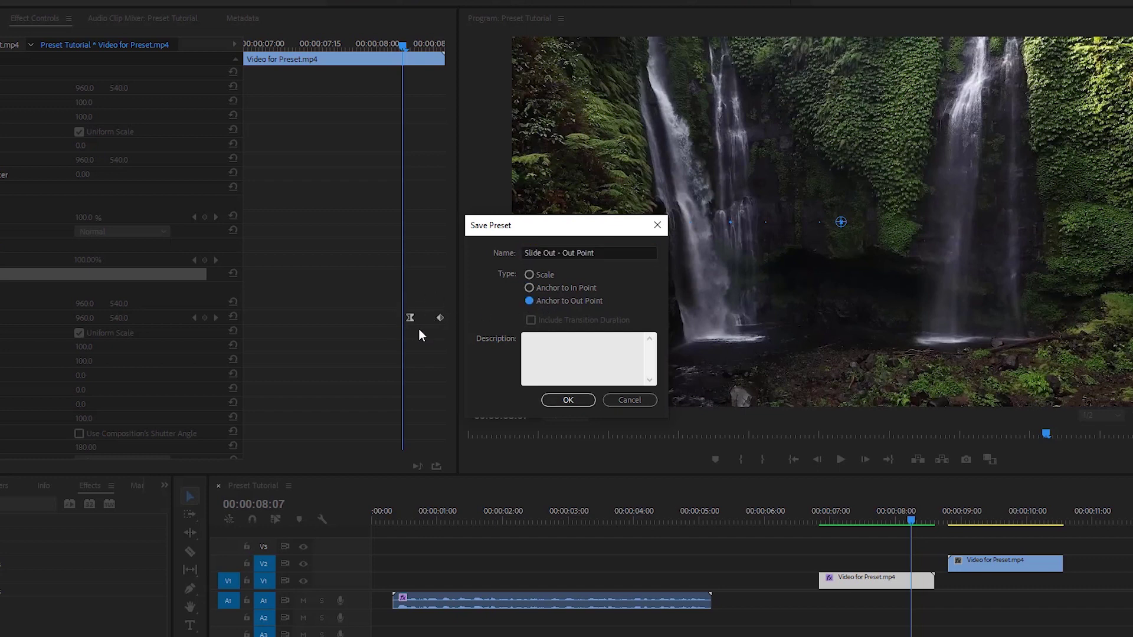
pyautogui.click(571, 399)
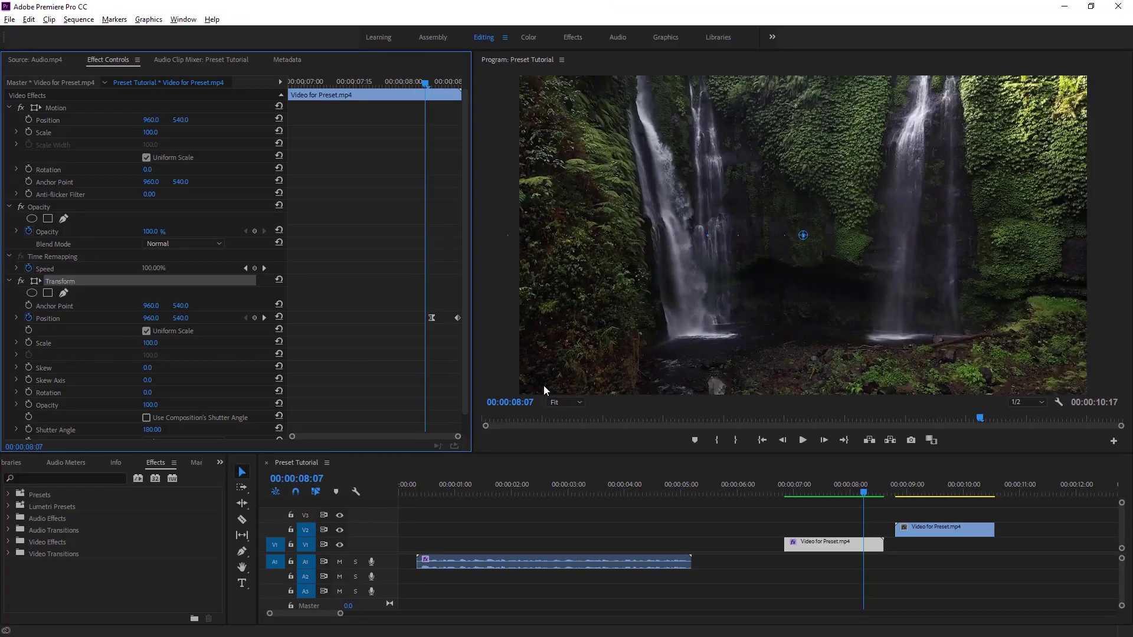
# Step: Apply the Slide Out - Out Point preset to the forest clip on V2 and preview its slide-out ending
pyautogui.click(8, 495)
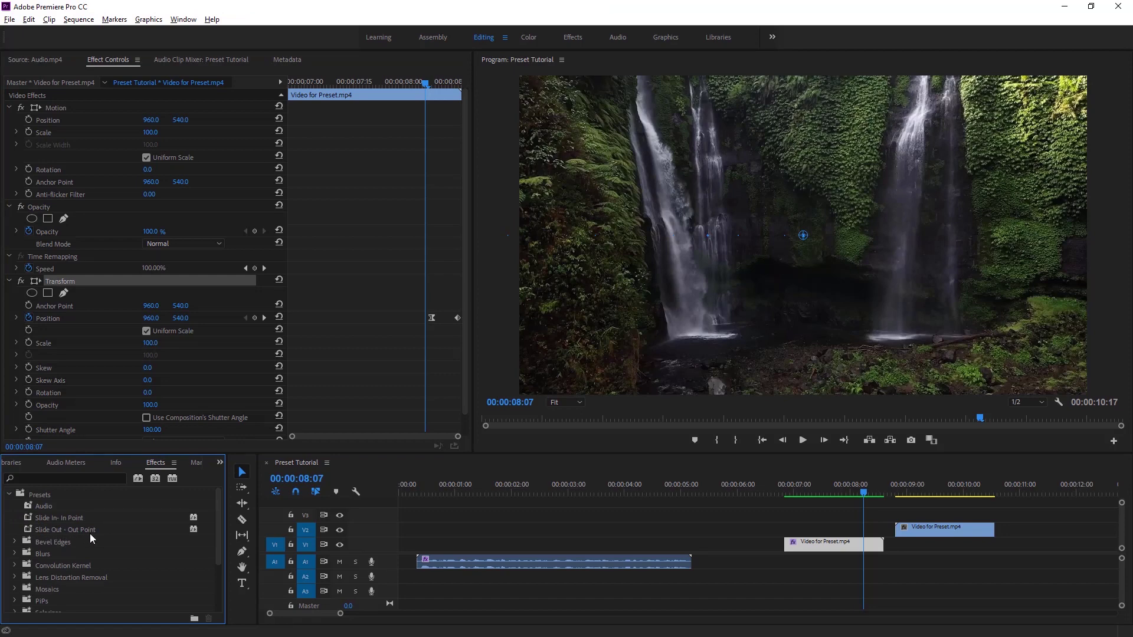
pyautogui.moveTo(76, 532); pyautogui.dragTo(906, 524)
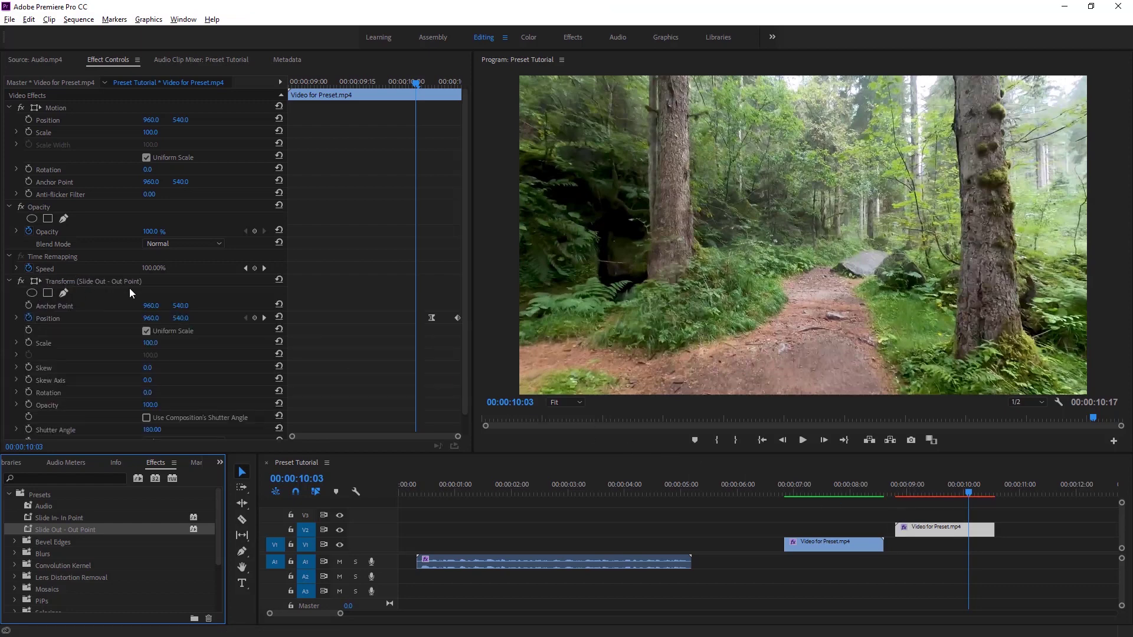
pyautogui.moveTo(417, 81); pyautogui.dragTo(459, 93)
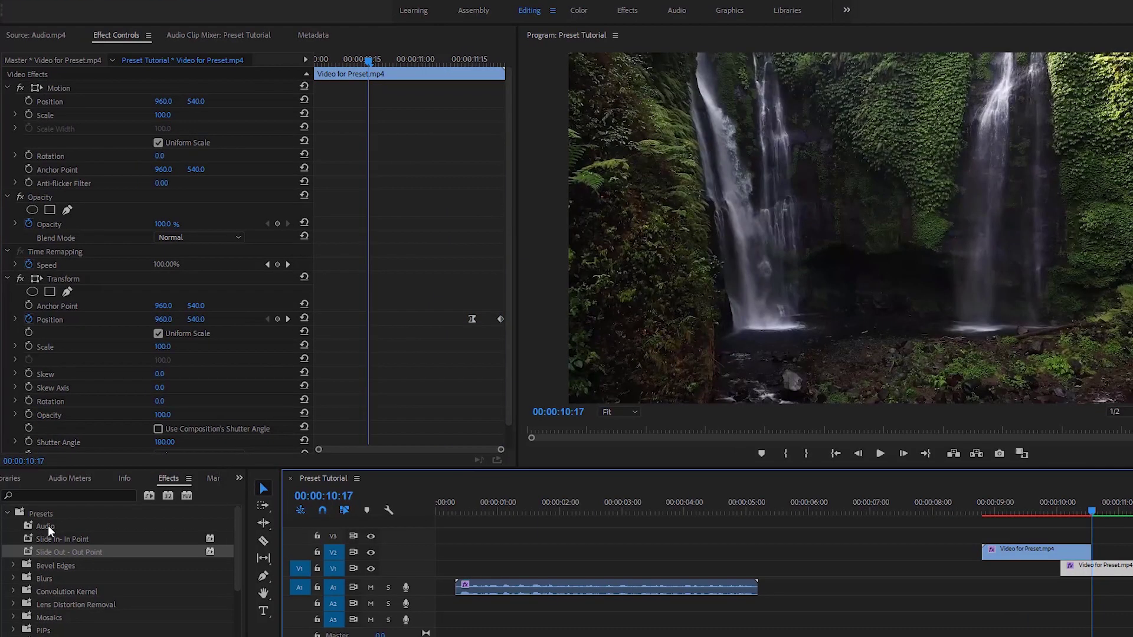
pyautogui.click(46, 509)
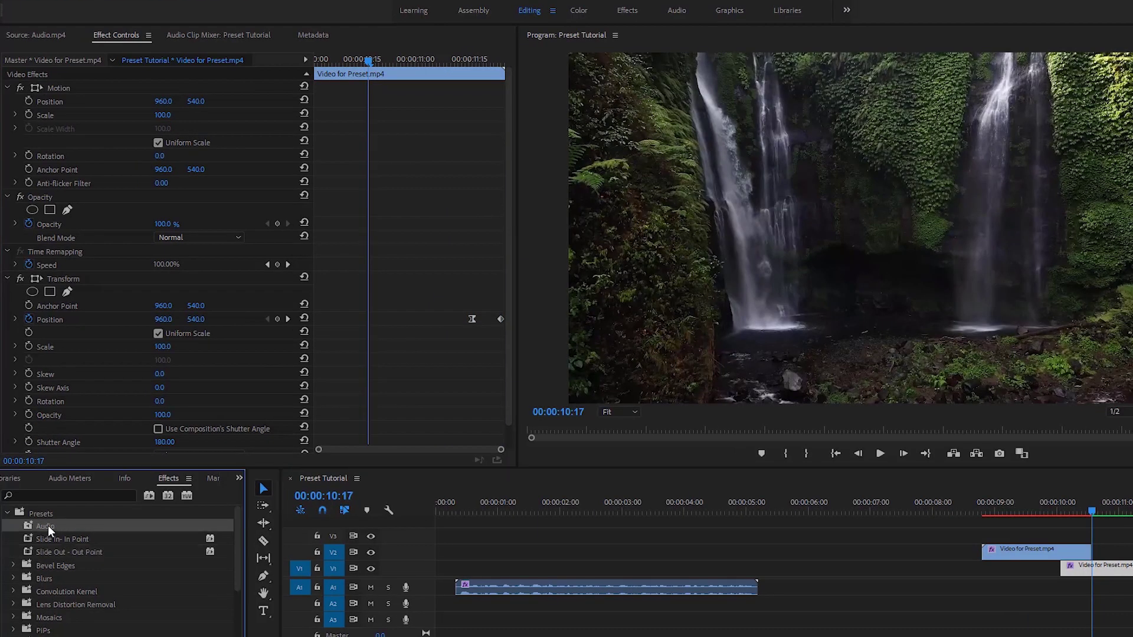
# Step: Delete the Audio preset from the Presets folder
pyautogui.rightClick(49, 528)
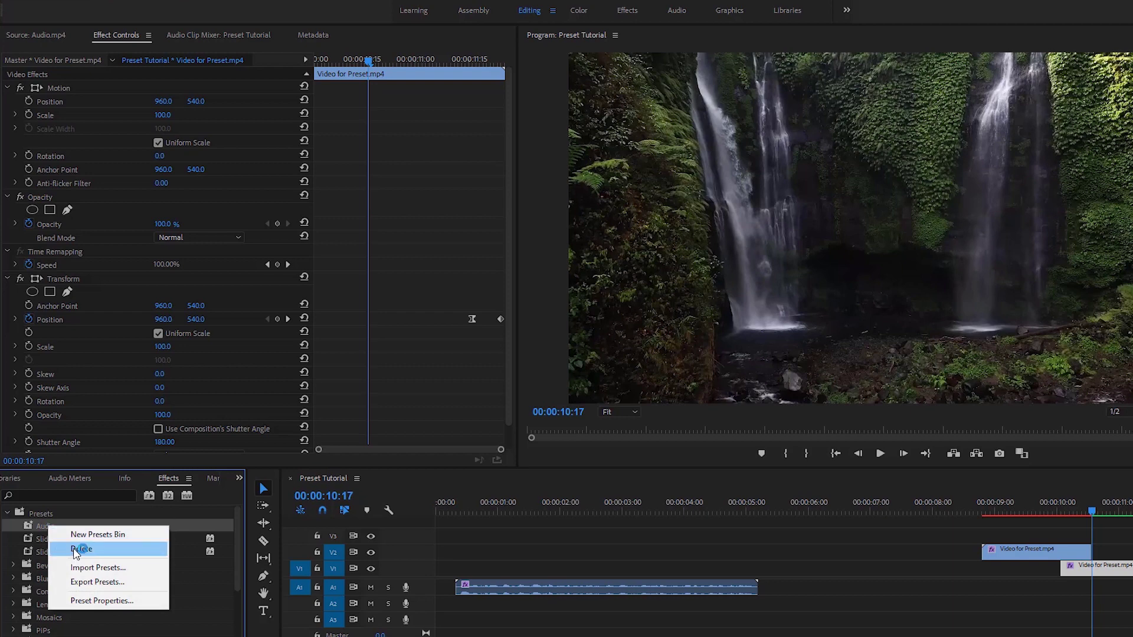
pyautogui.click(76, 551)
pyautogui.click(623, 342)
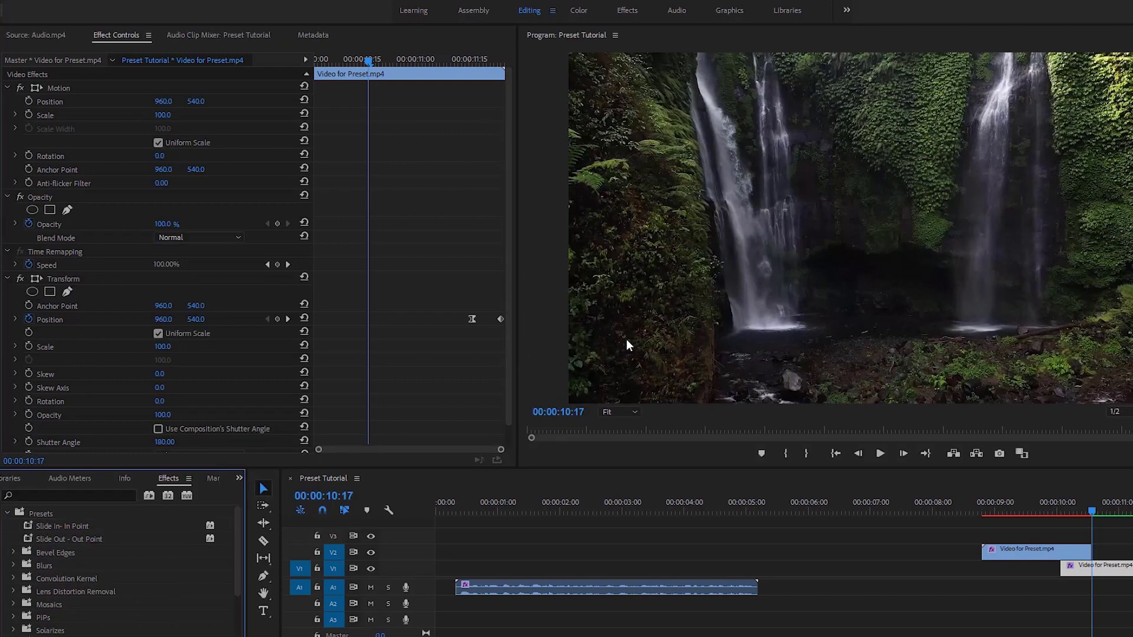
# Step: Export the Slide In- In Point preset to a Slide In file on the Desktop
pyautogui.rightClick(63, 526)
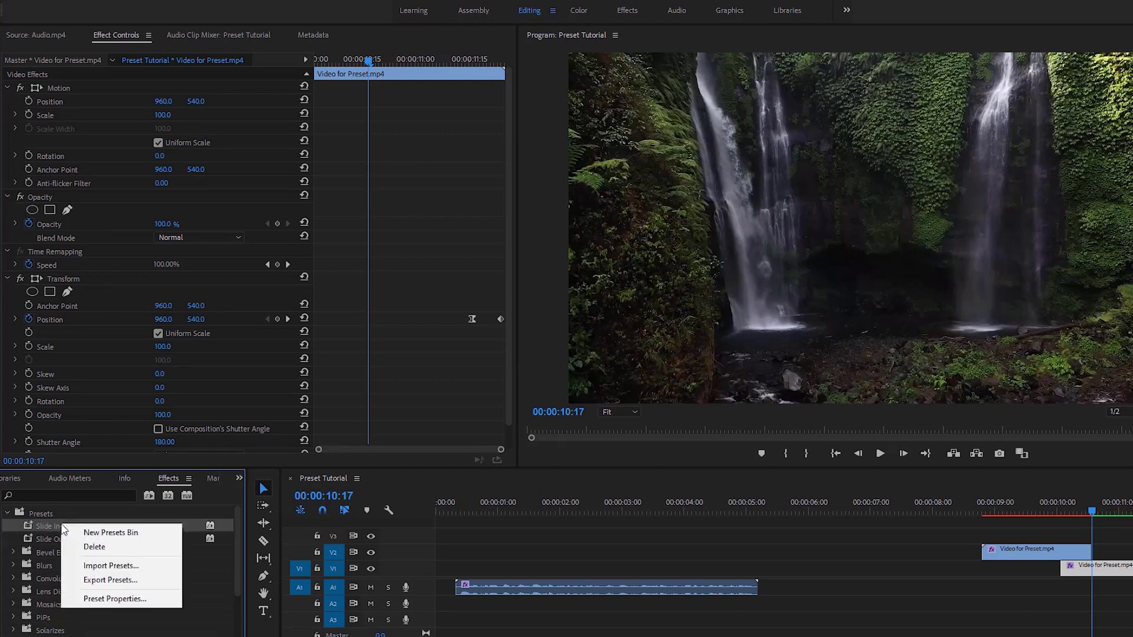
pyautogui.click(114, 581)
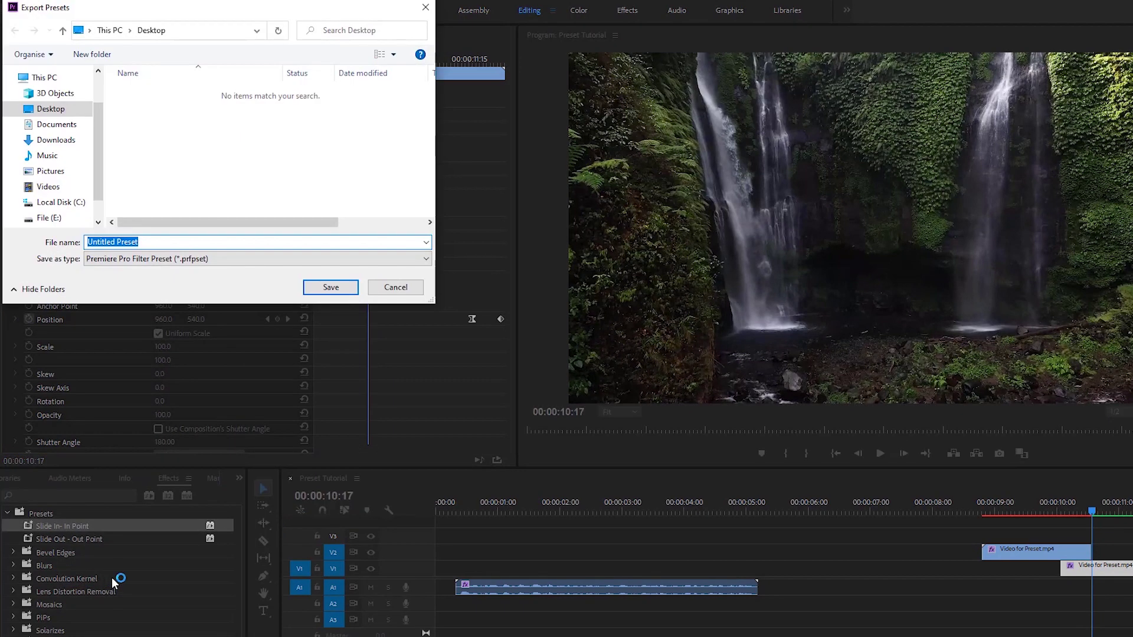
pyautogui.write('Slide In')
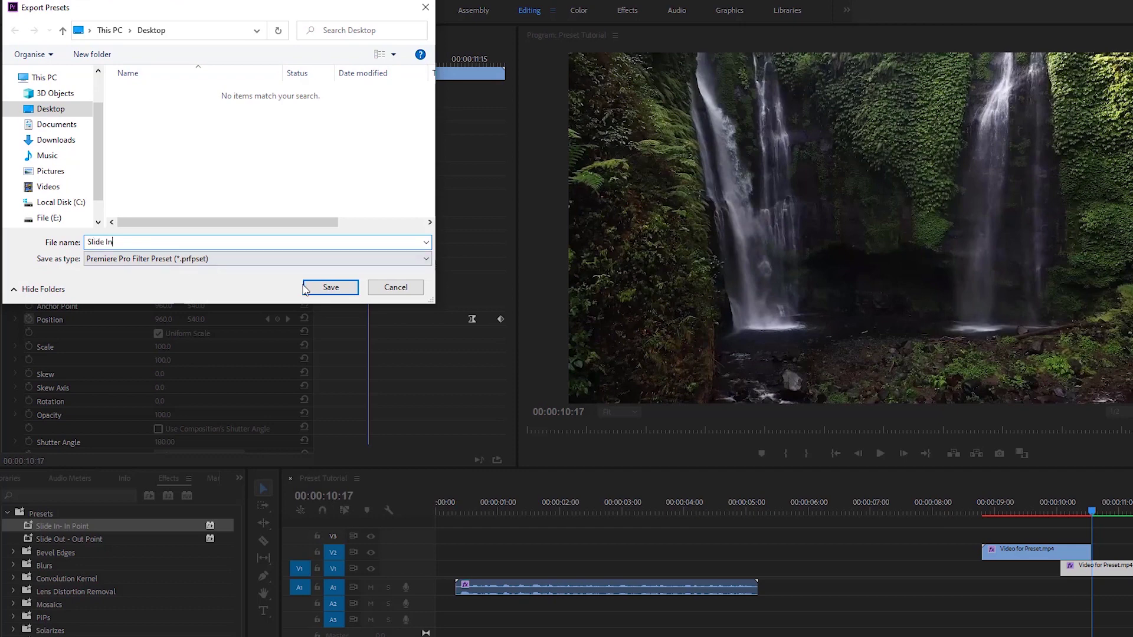
pyautogui.click(308, 288)
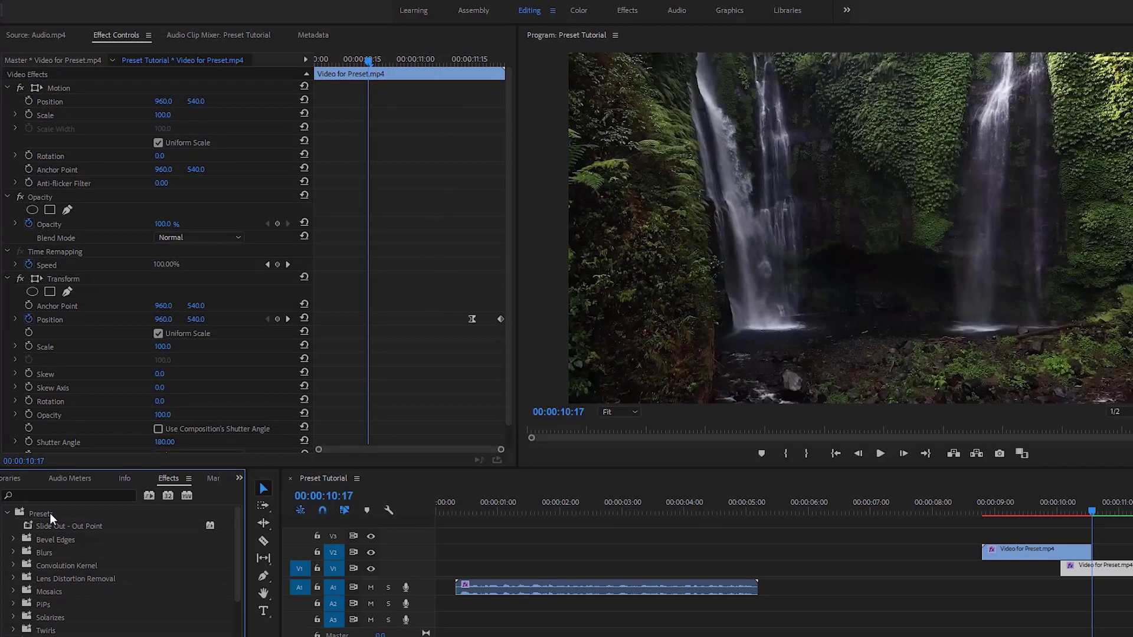
# Step: Import the Slide In file from the Desktop to restore the Slide In- In Point preset
pyautogui.rightClick(41, 517)
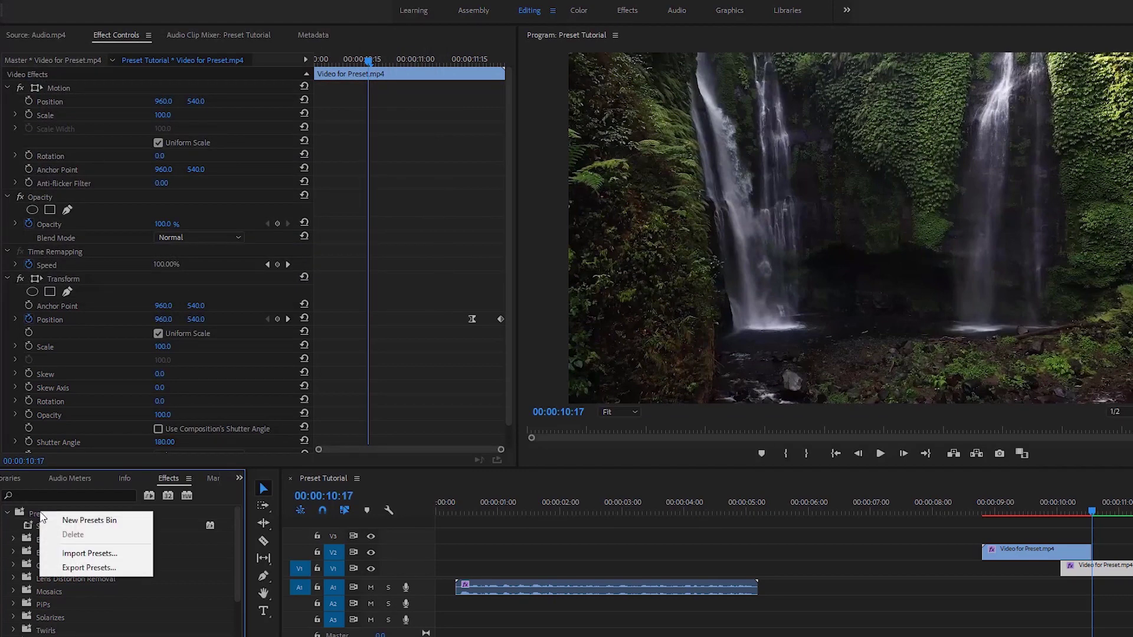
pyautogui.click(83, 555)
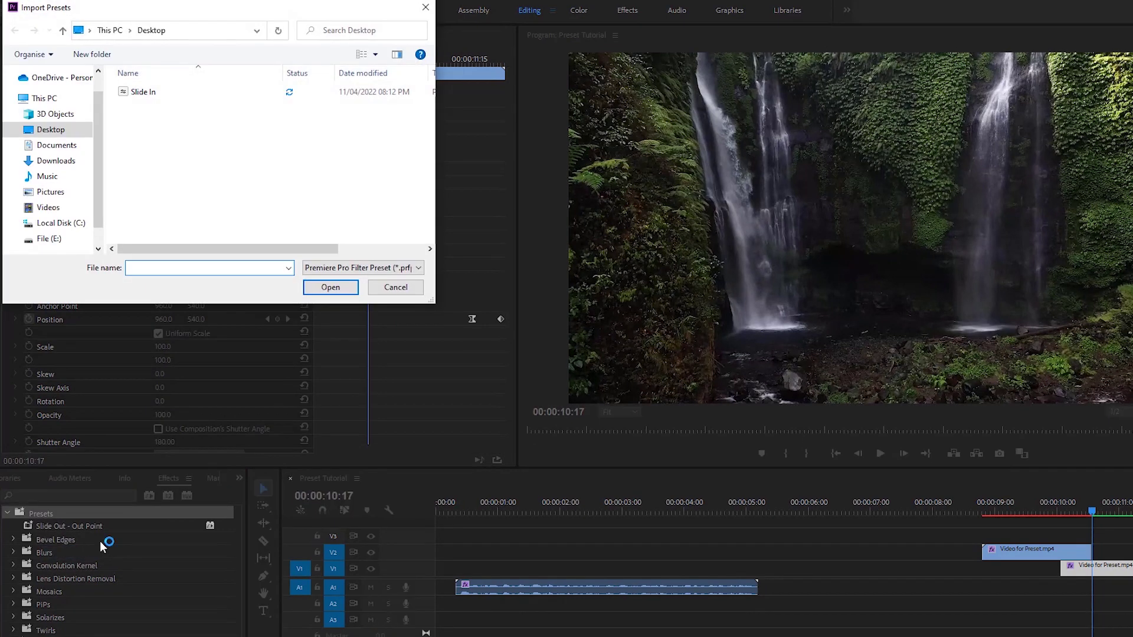
pyautogui.click(151, 94)
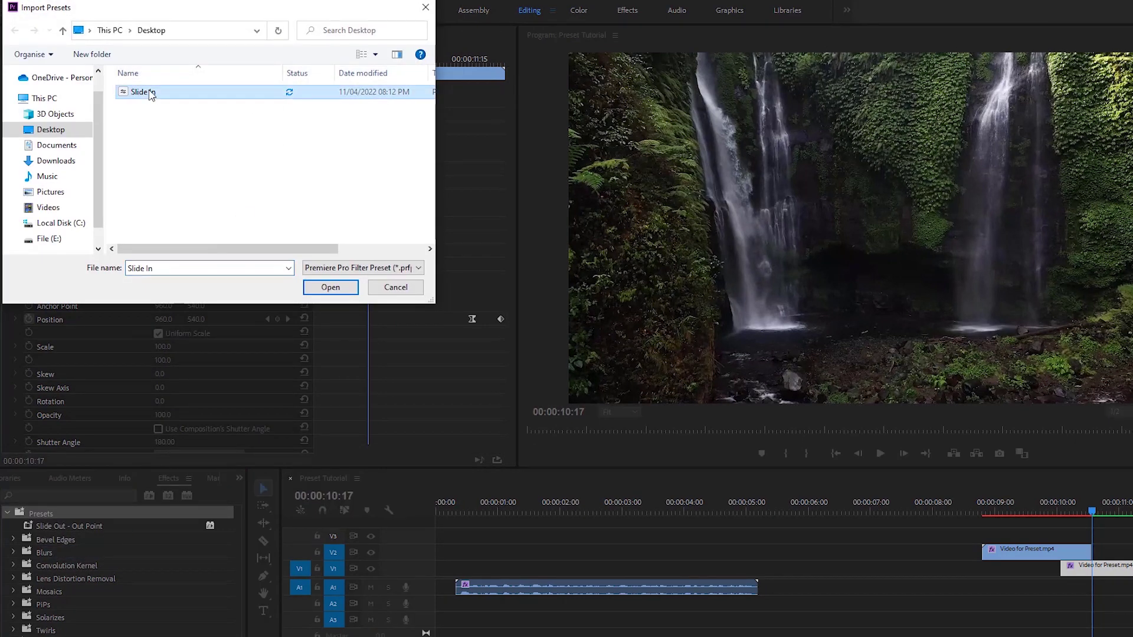
pyautogui.click(332, 288)
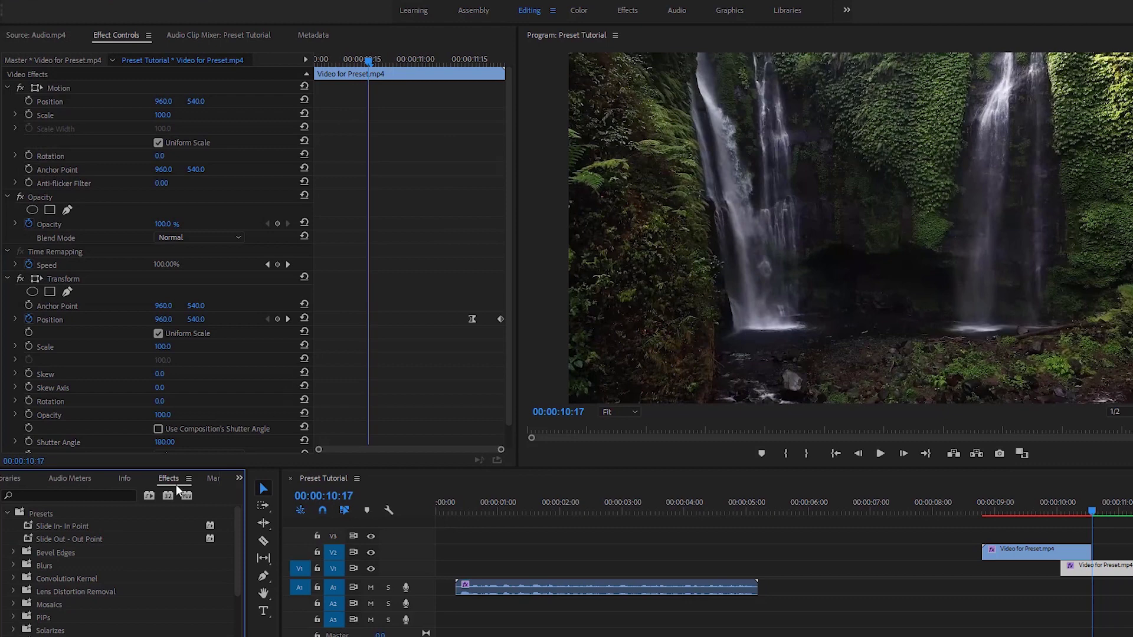
pyautogui.click(66, 527)
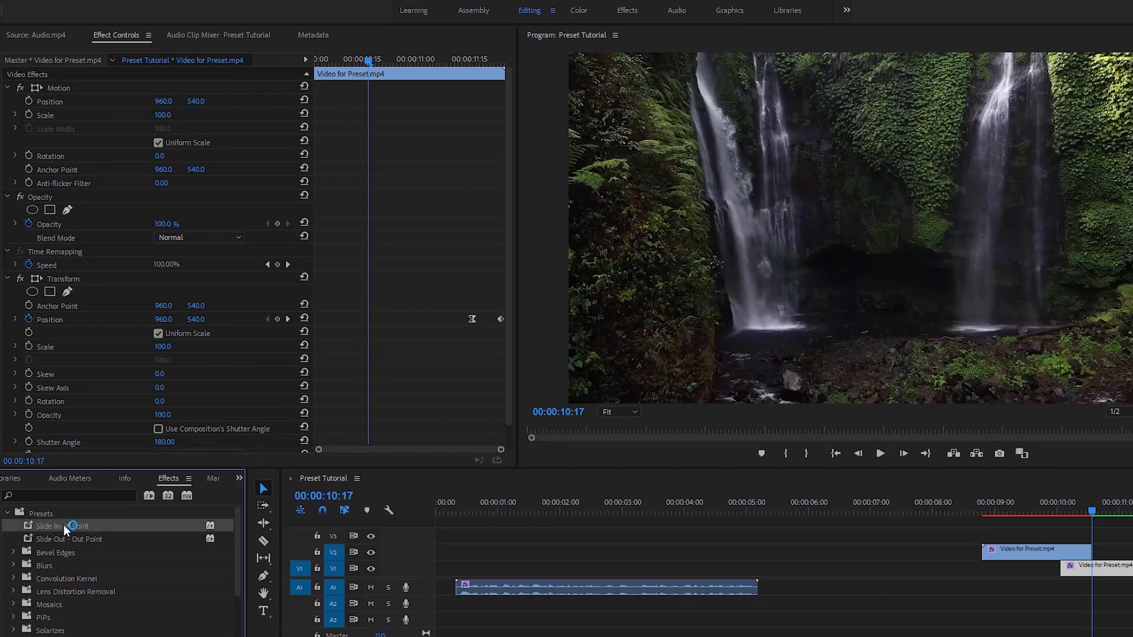